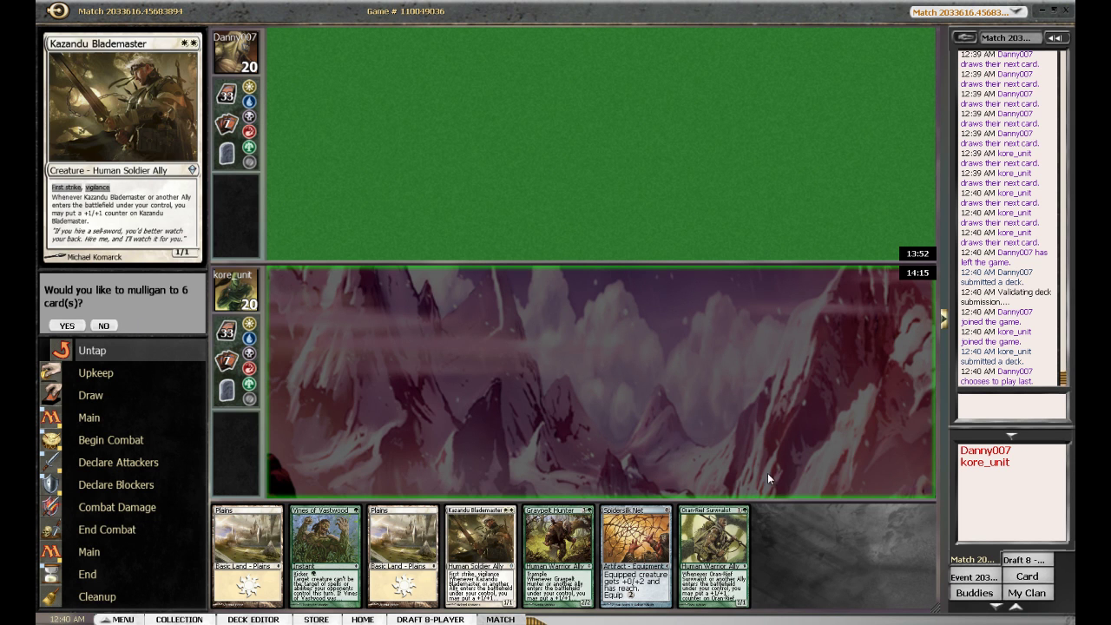
Step: Keep the opening hand, cast Spidersilk Net and play a Plains
click(105, 326)
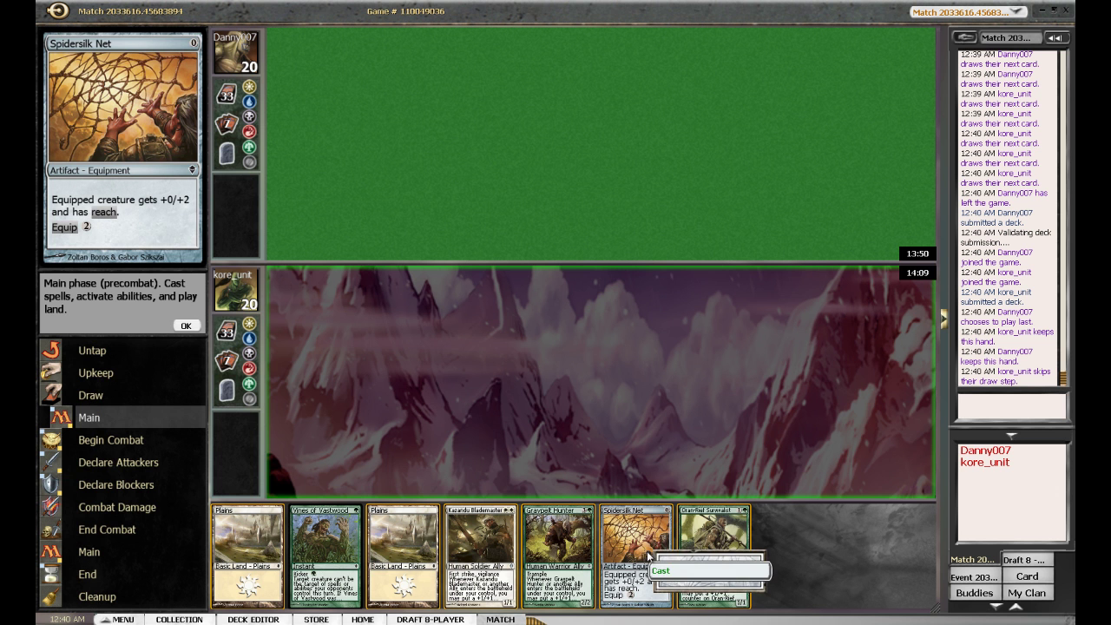
drag(649, 555, 530, 427)
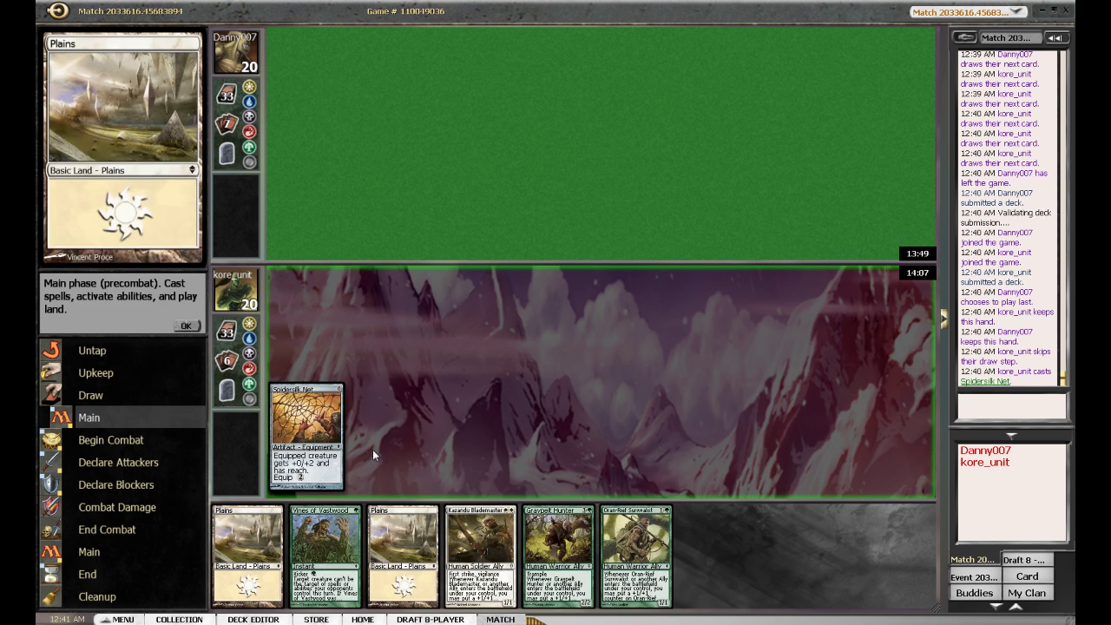
drag(372, 449, 373, 451)
Step: Pass through the end of turn 1 and the opponent's Quag Vampires turn
click(186, 325)
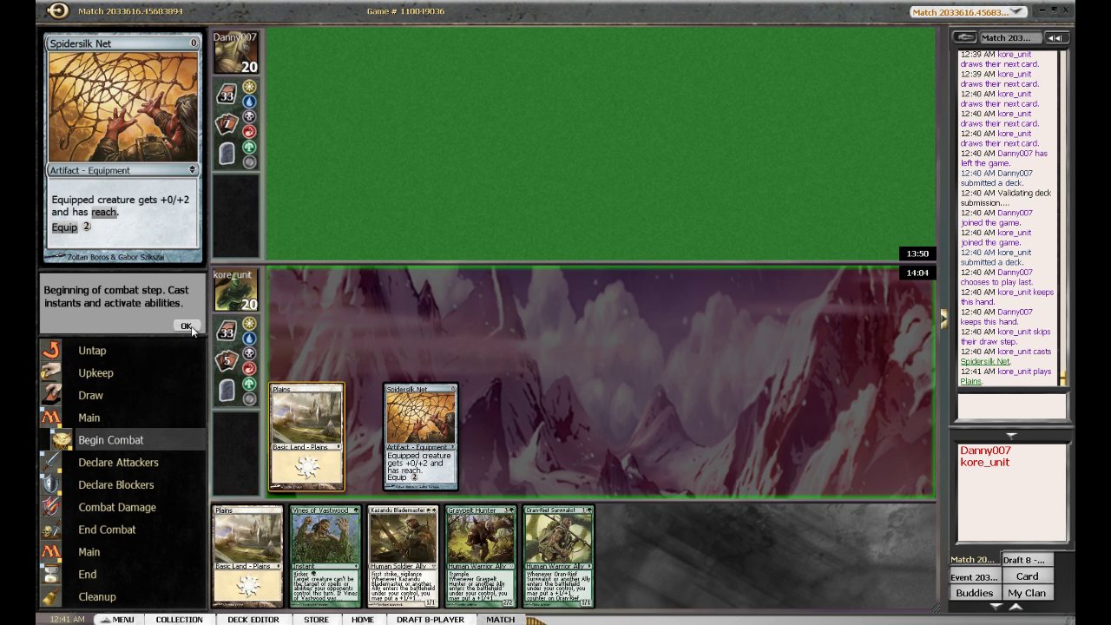
click(186, 326)
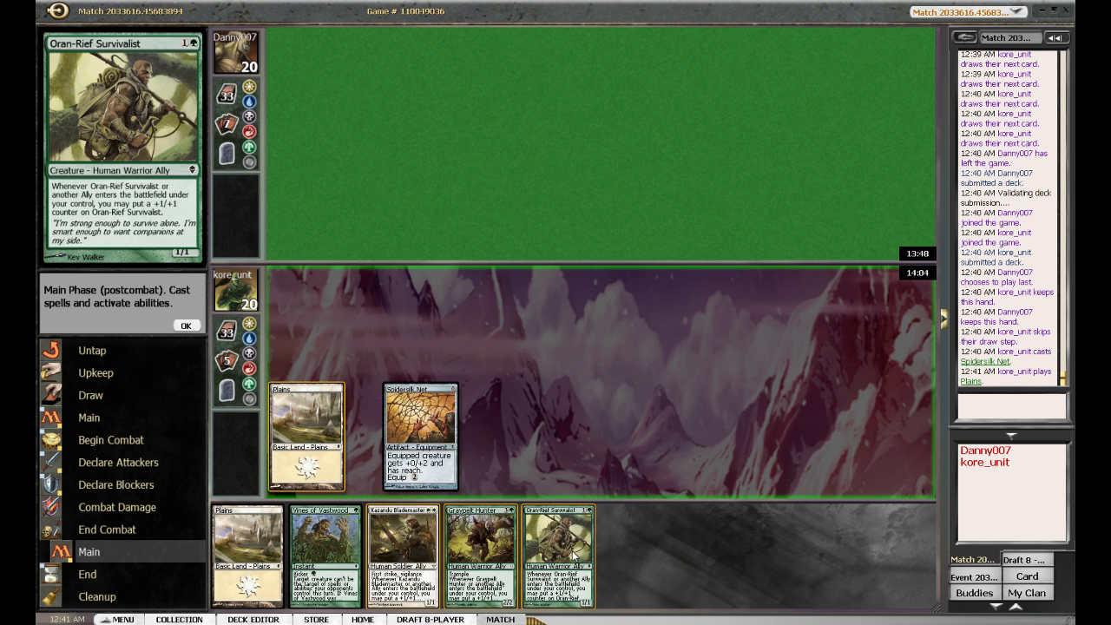
click(186, 325)
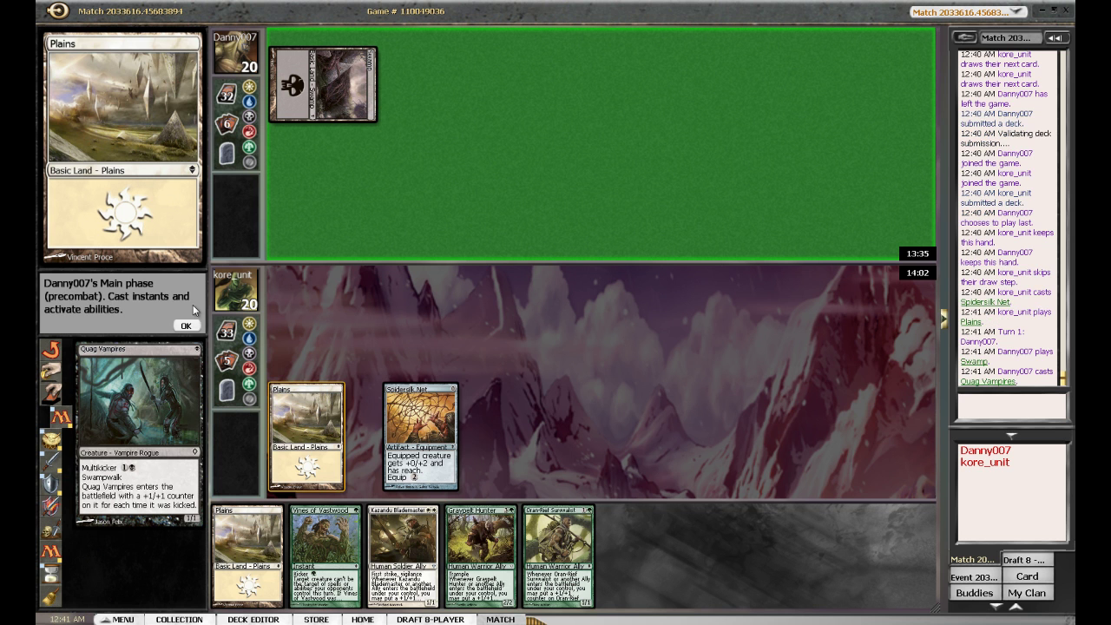
click(186, 326)
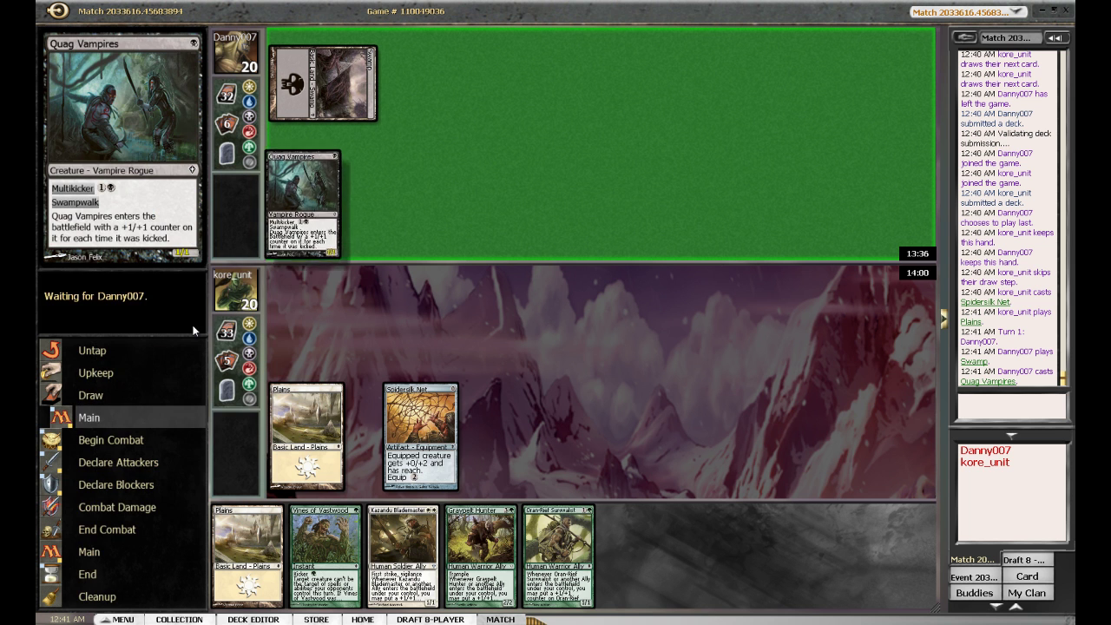
click(186, 326)
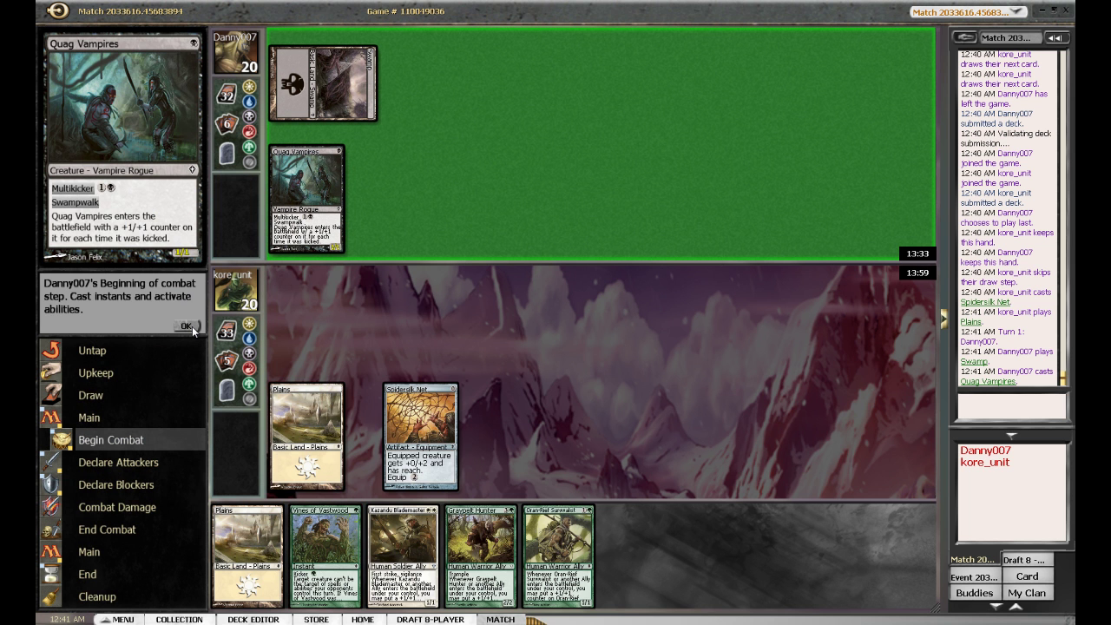
click(185, 326)
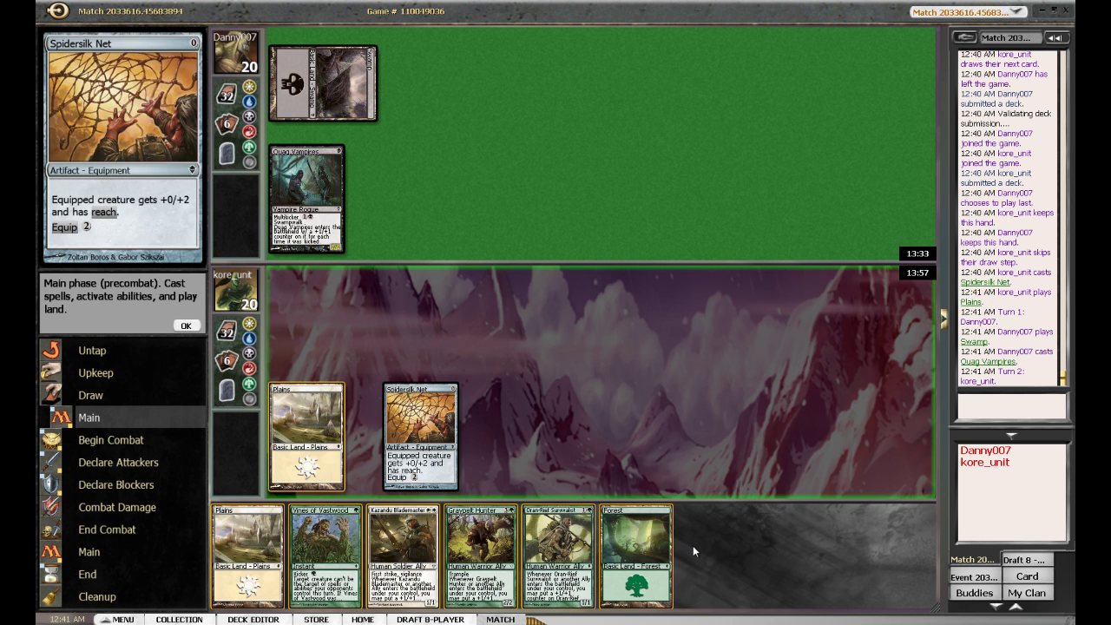
Step: Play a second Plains and cast Kazandu Blademaster, resolving its ally trigger
double_click(247, 556)
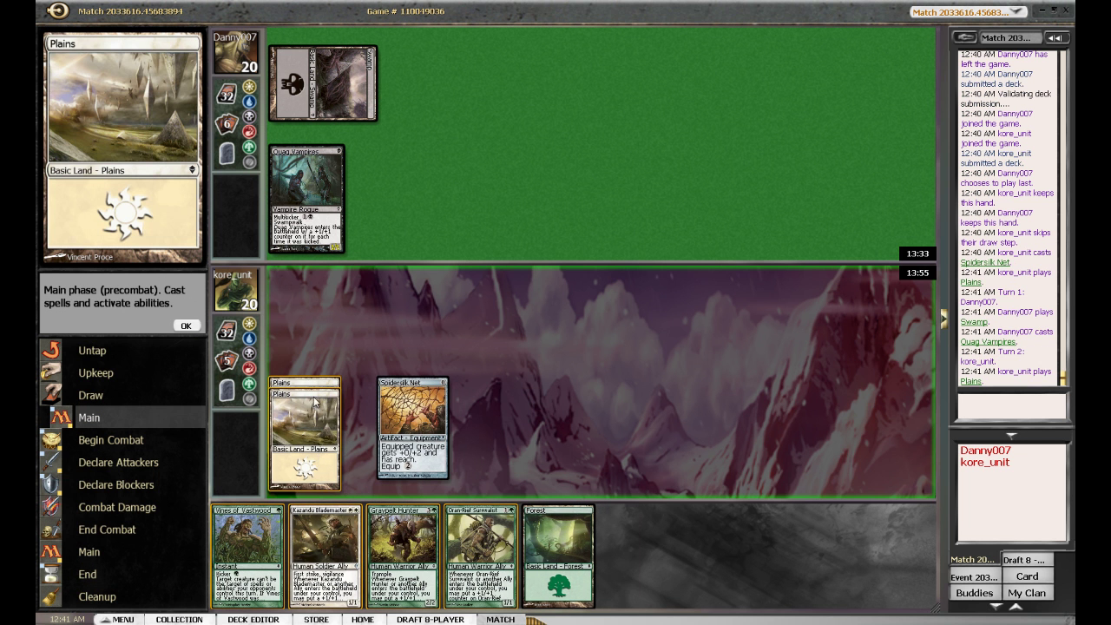
double_click(325, 556)
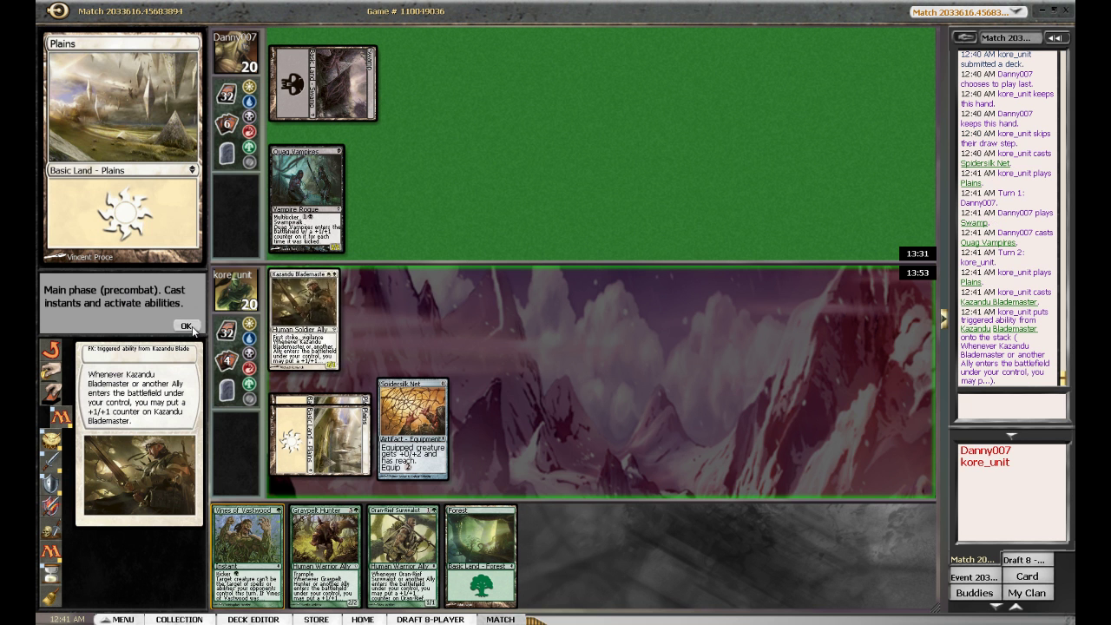
click(188, 327)
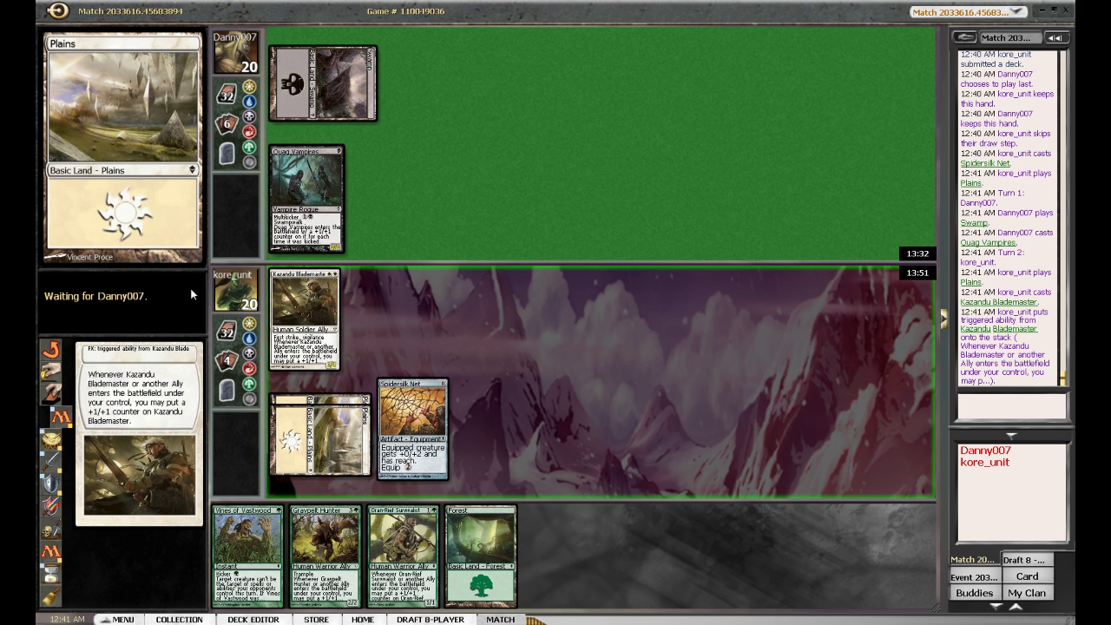
click(64, 325)
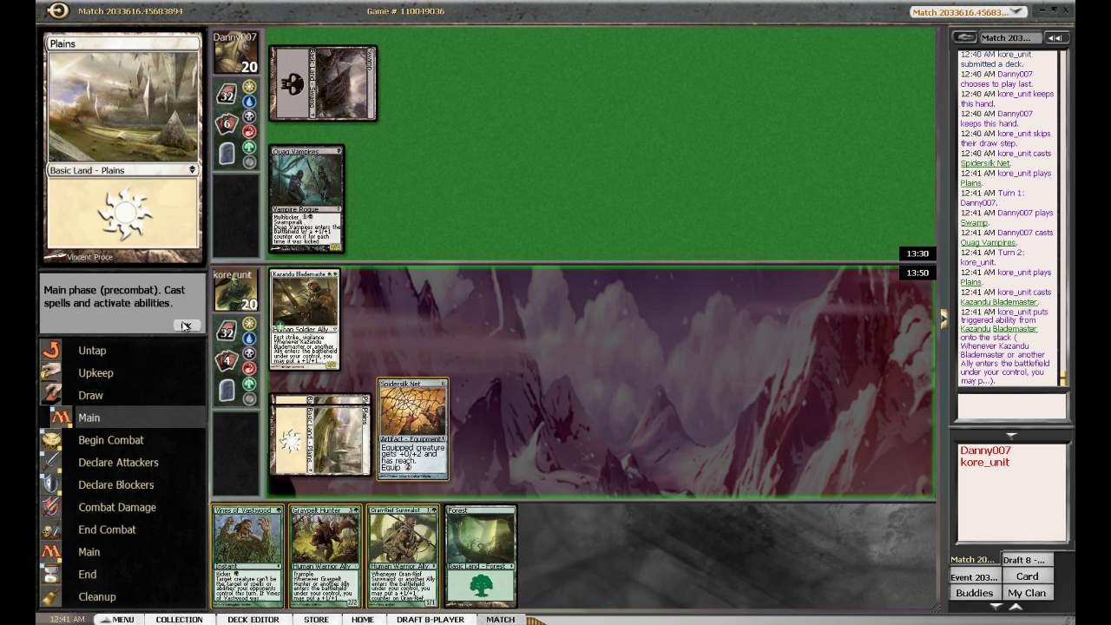
Step: Pass priority through combat and the opponent's turn until turn 3 begins
click(185, 327)
click(186, 328)
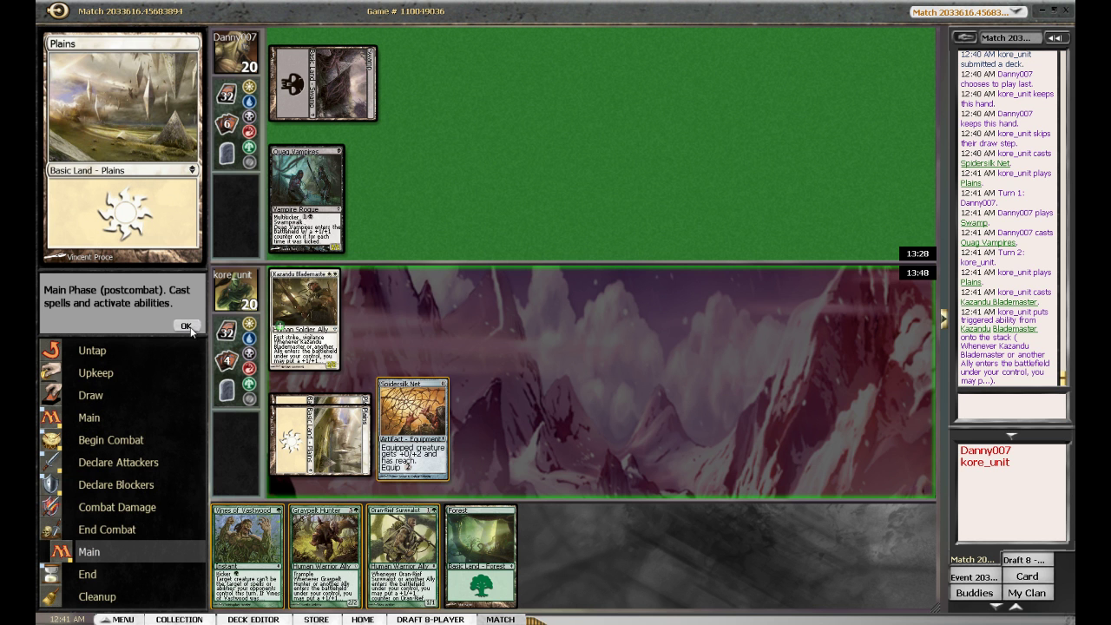
click(187, 327)
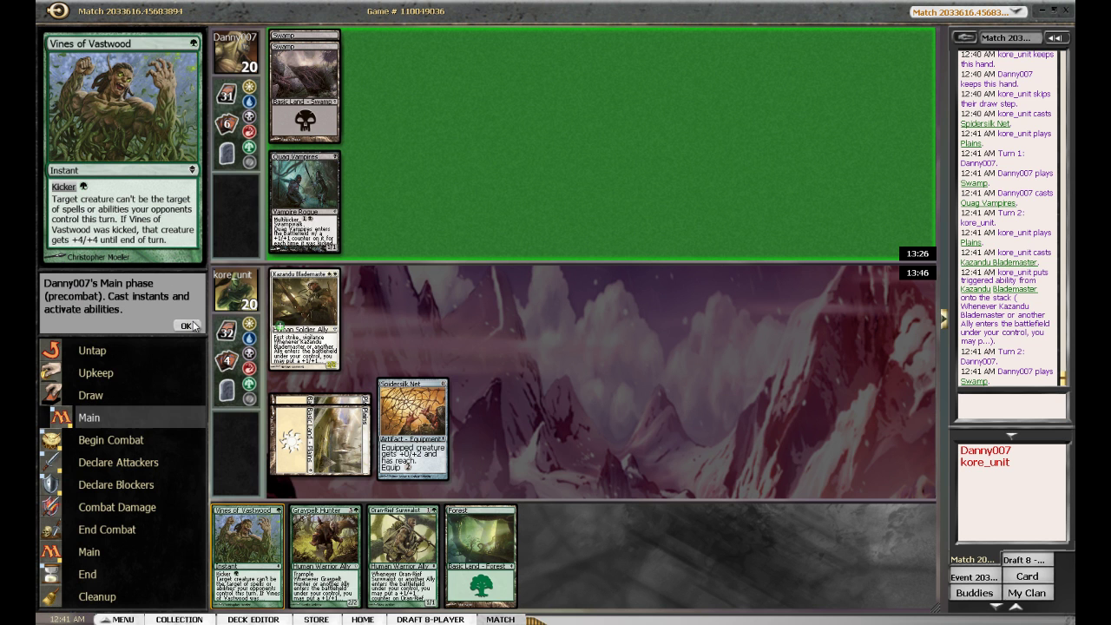
click(185, 326)
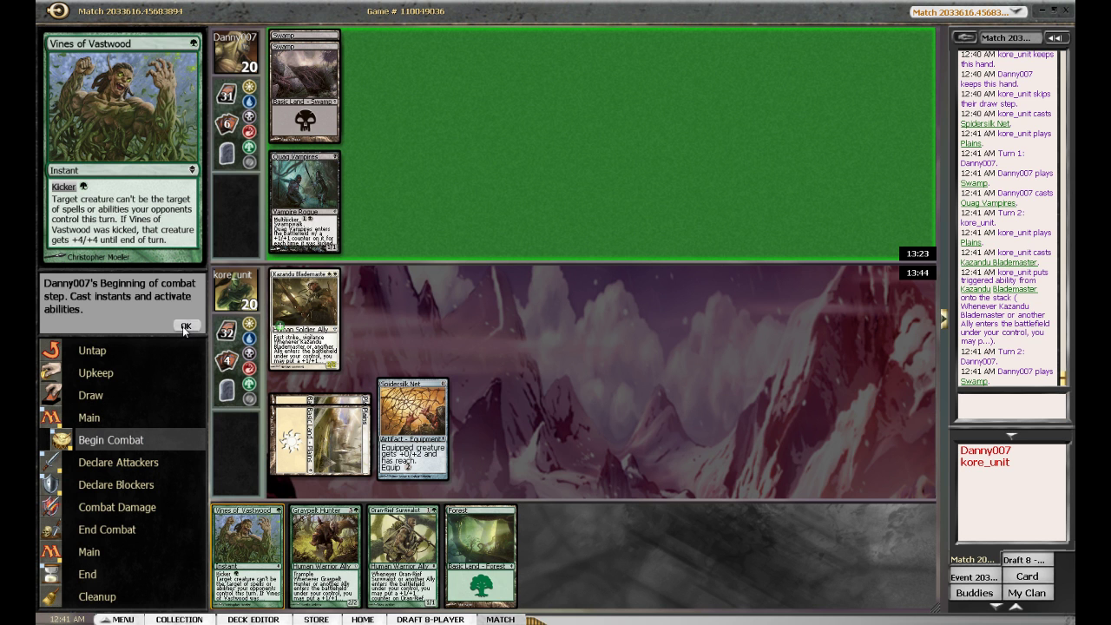
click(184, 327)
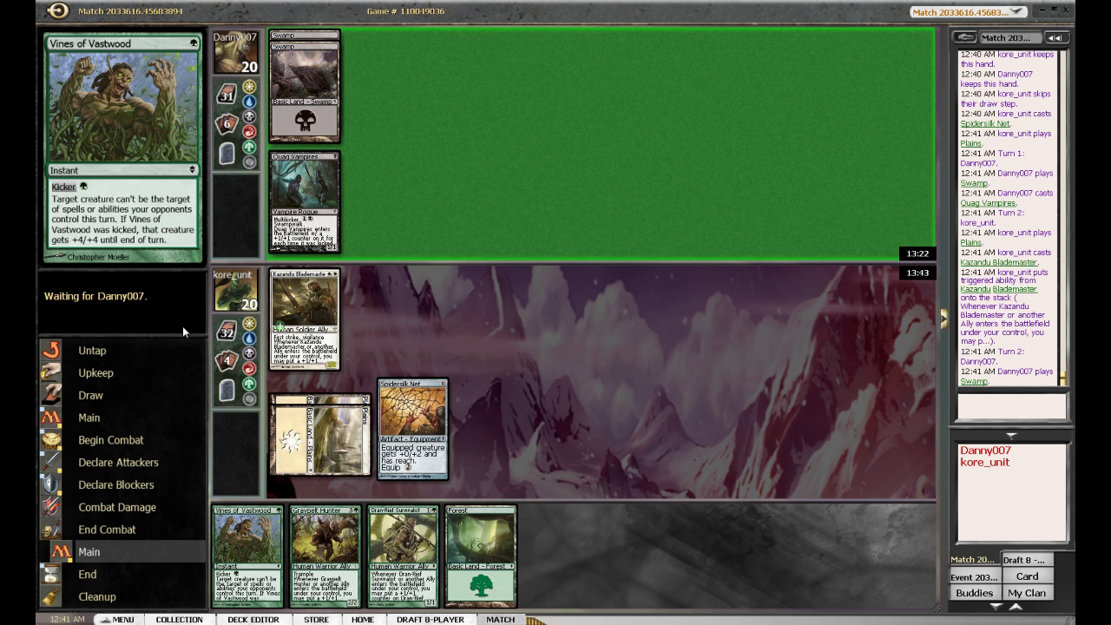
click(185, 326)
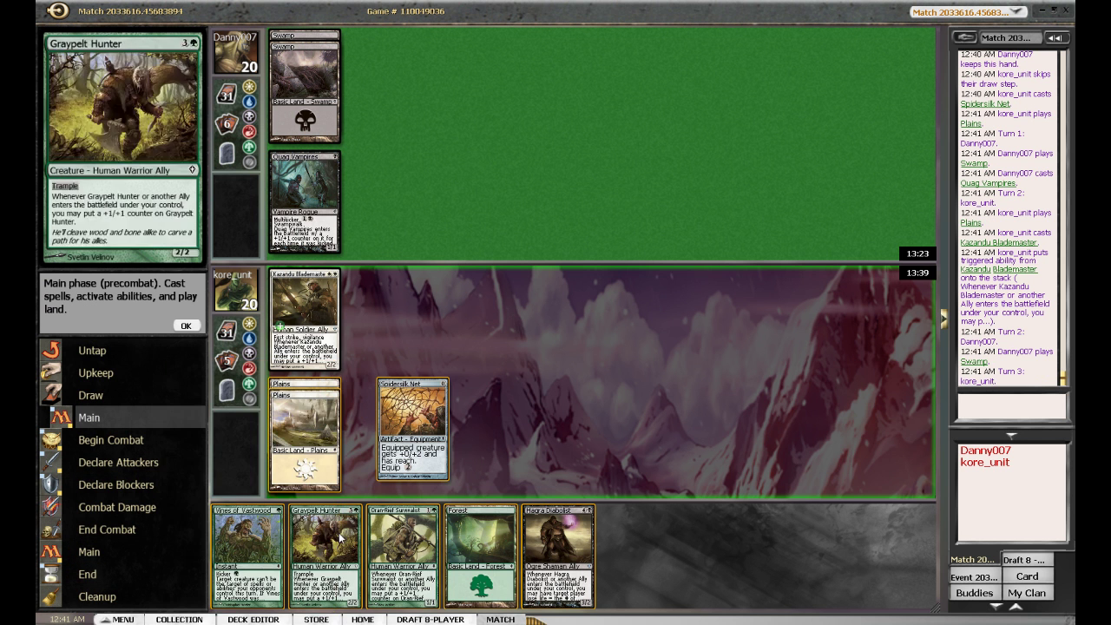
Step: Play the Forest, cast Oran-Rief Survivalist, and accept both allies' +1/+1 counters
drag(480, 547, 544, 418)
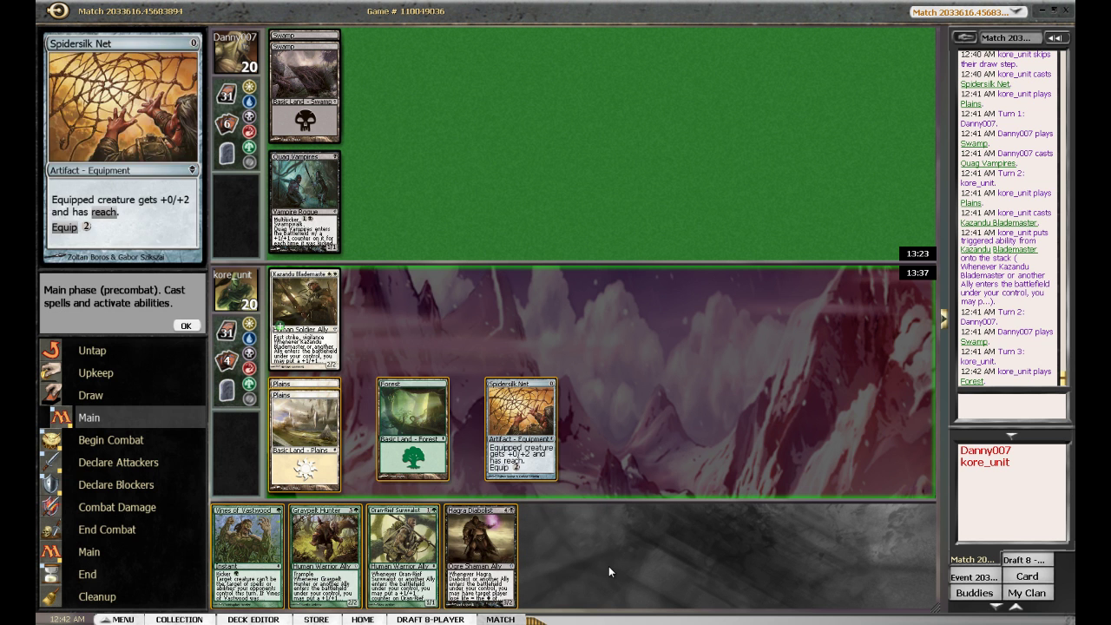
click(403, 545)
click(412, 426)
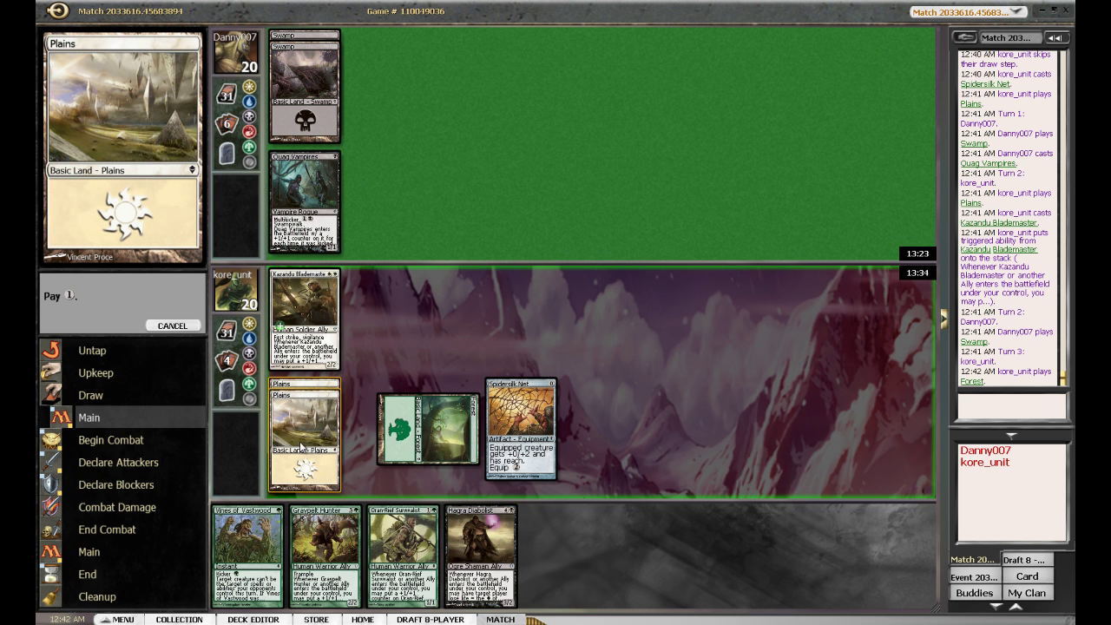
click(336, 469)
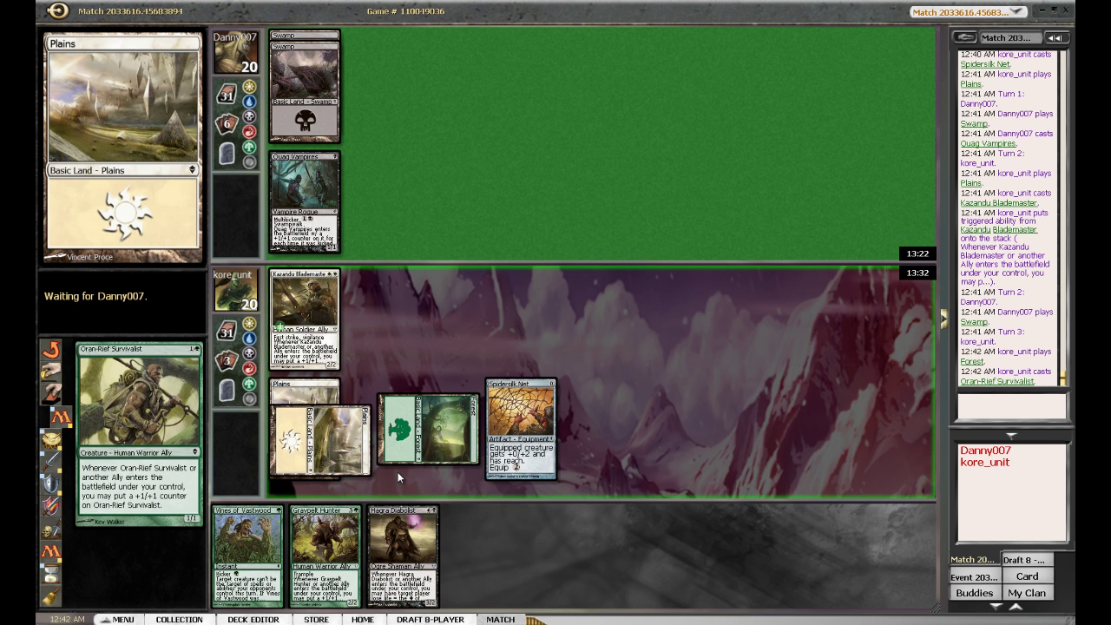
click(485, 333)
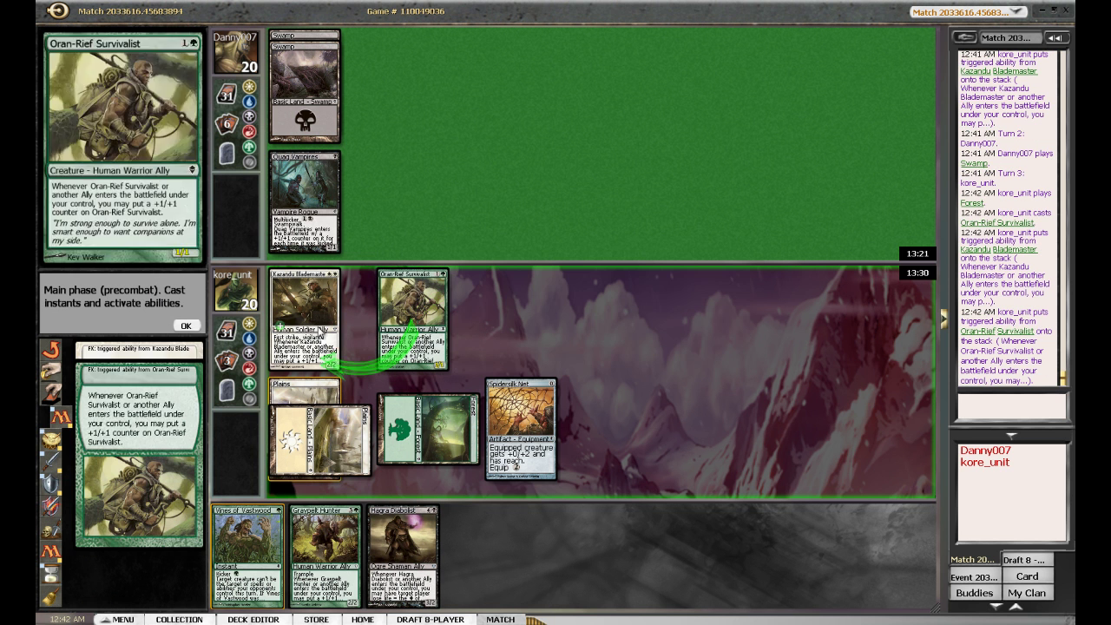
click(188, 327)
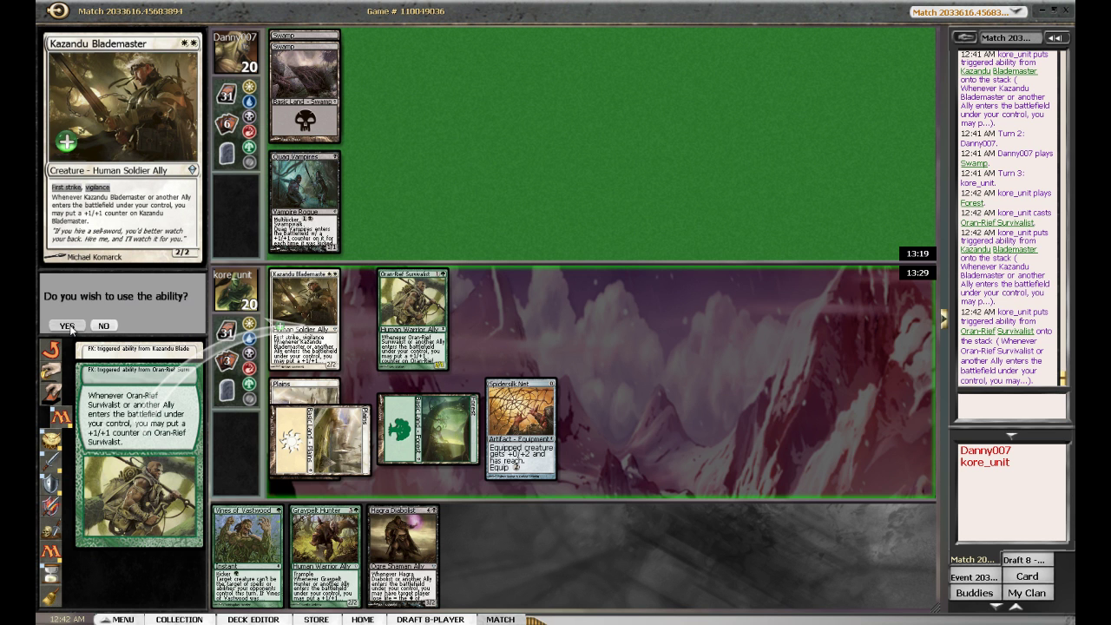
click(68, 325)
click(188, 325)
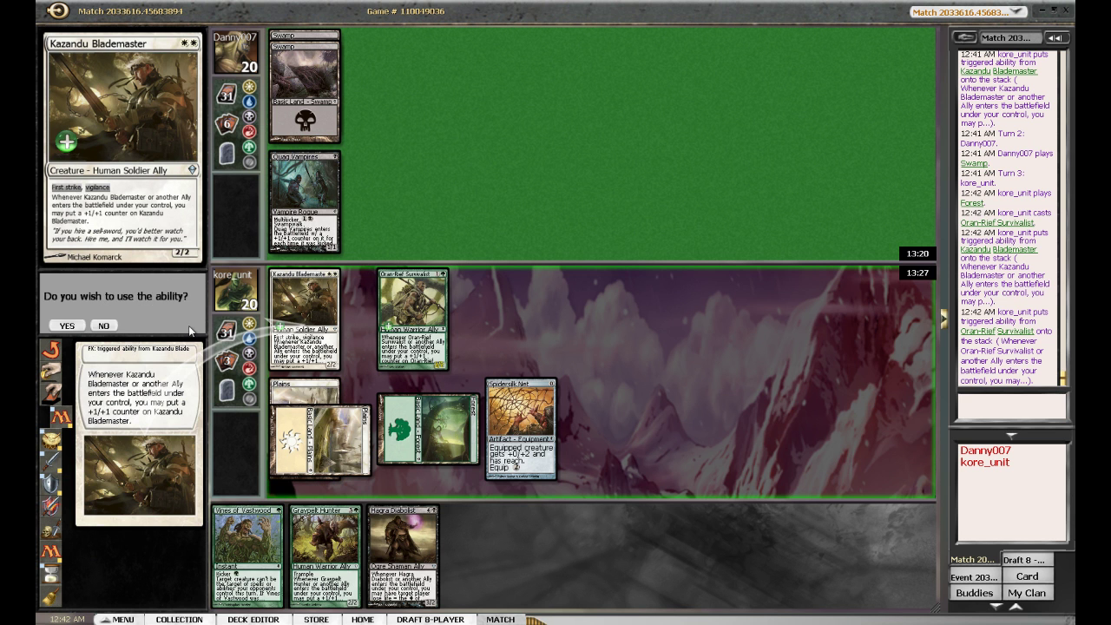
click(67, 326)
Step: Attack with Kazandu Blademaster, dropping the opponent to 17 life
click(185, 325)
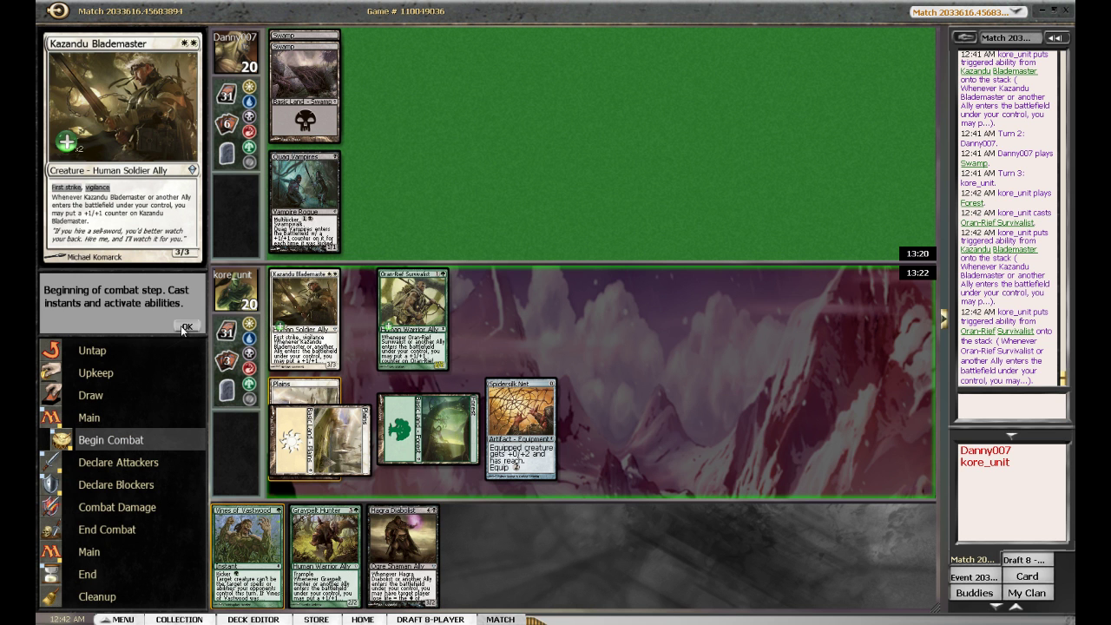
click(303, 304)
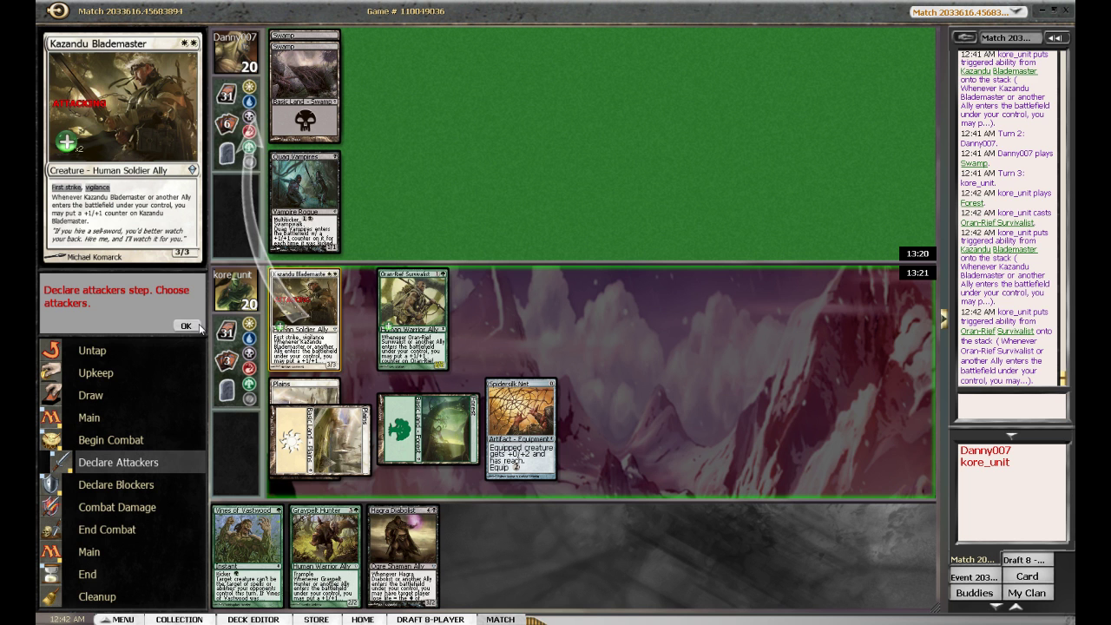
click(185, 325)
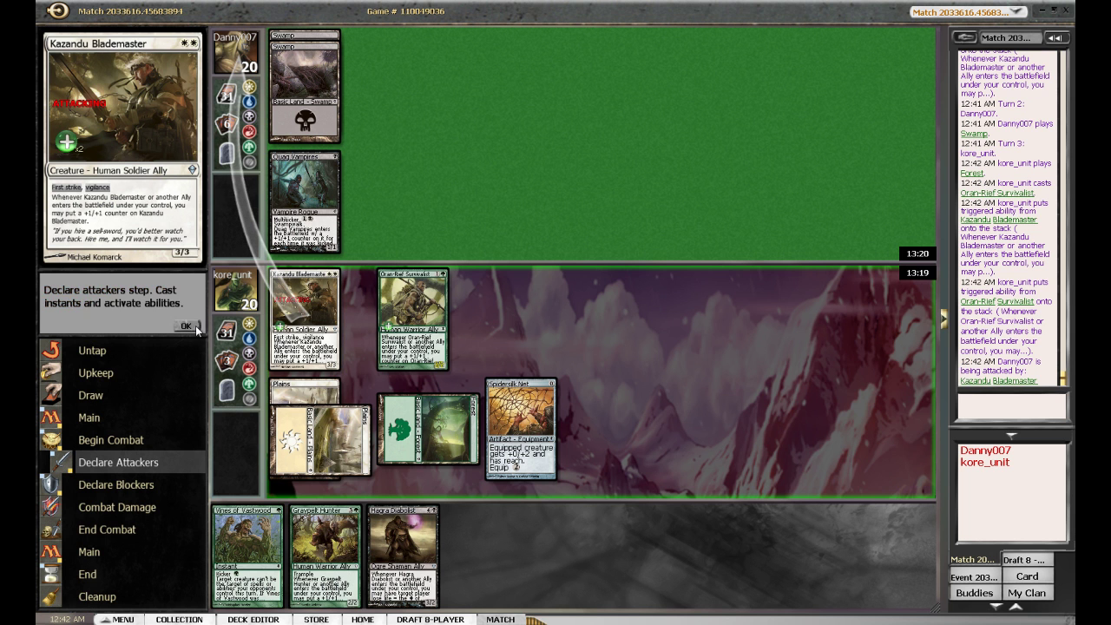
click(186, 326)
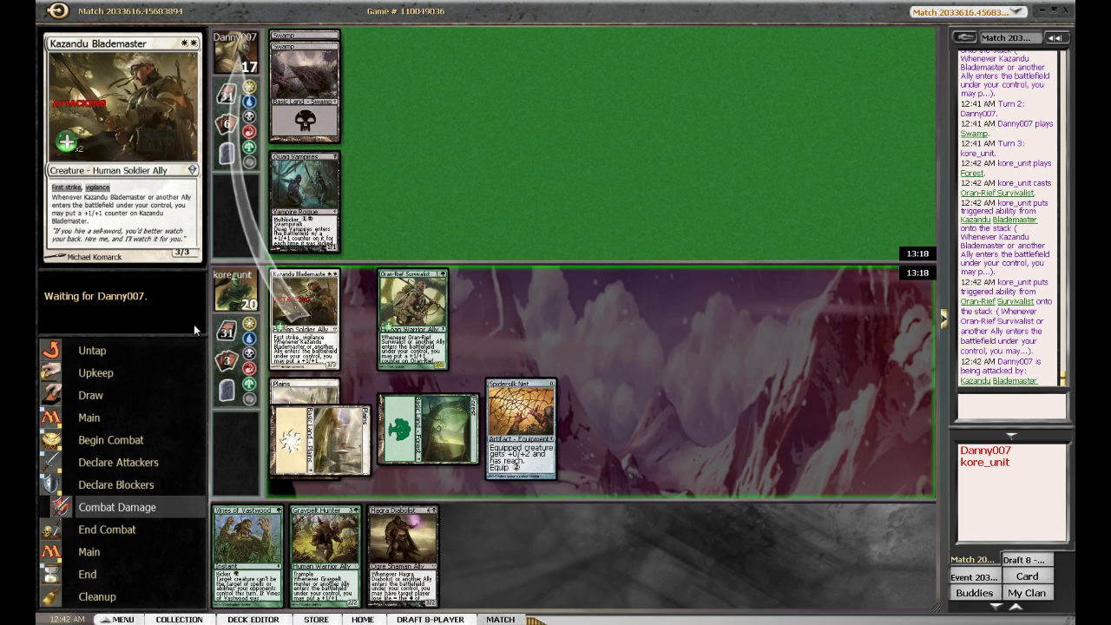
Step: Pass priority through the opponent's turn until turn 4 begins
click(191, 323)
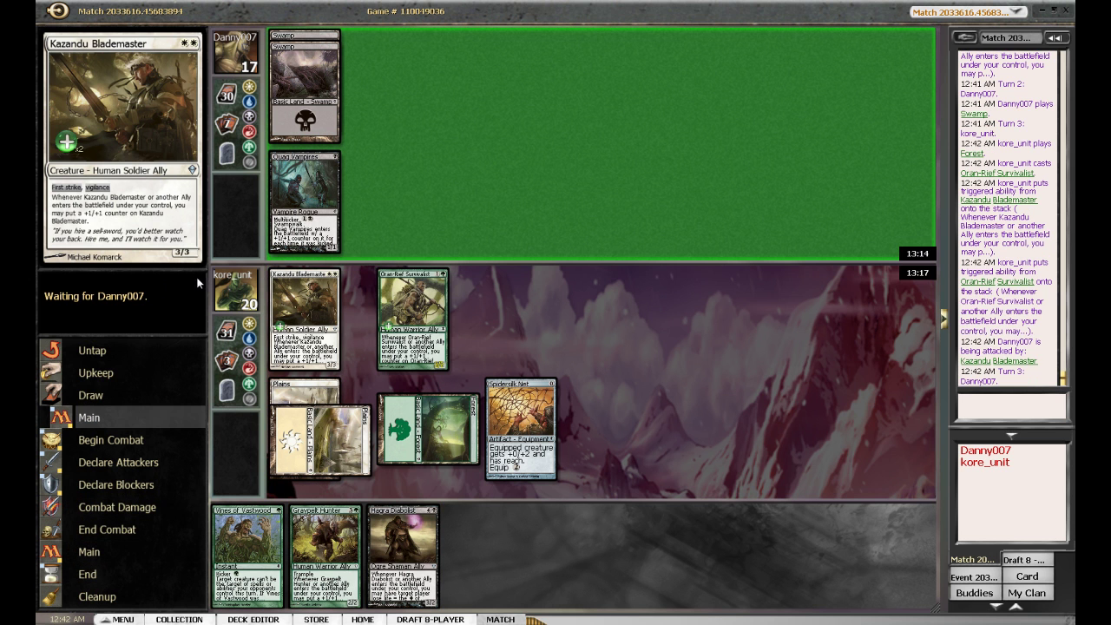
click(189, 327)
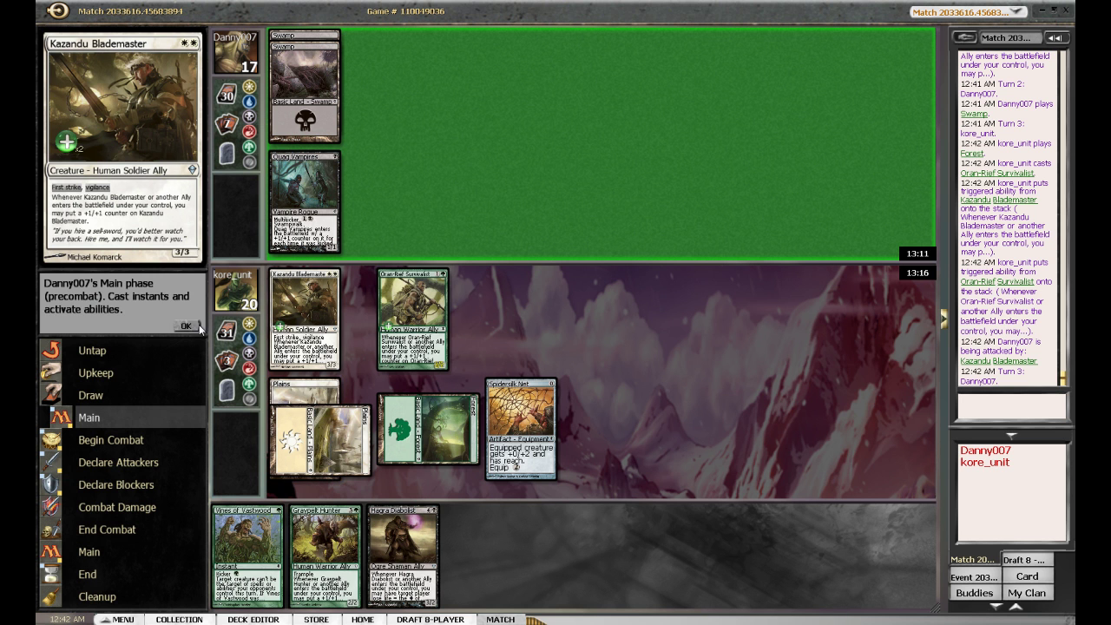
click(184, 319)
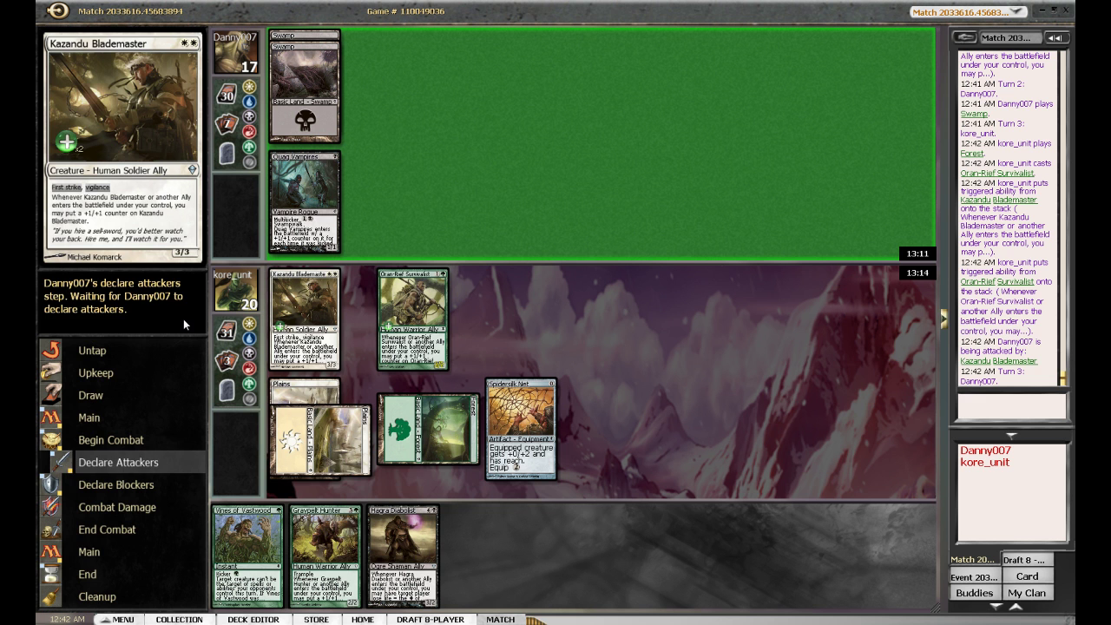
click(186, 325)
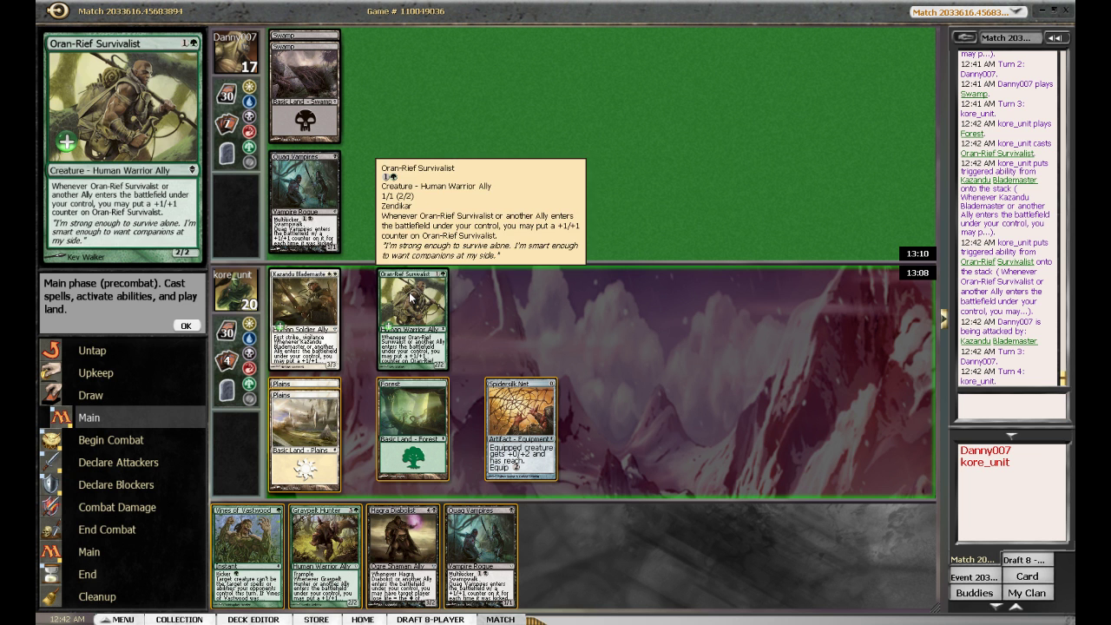
Step: Tap a Plains to equip Spidersilk Net to Oran-Rief Survivalist
click(309, 413)
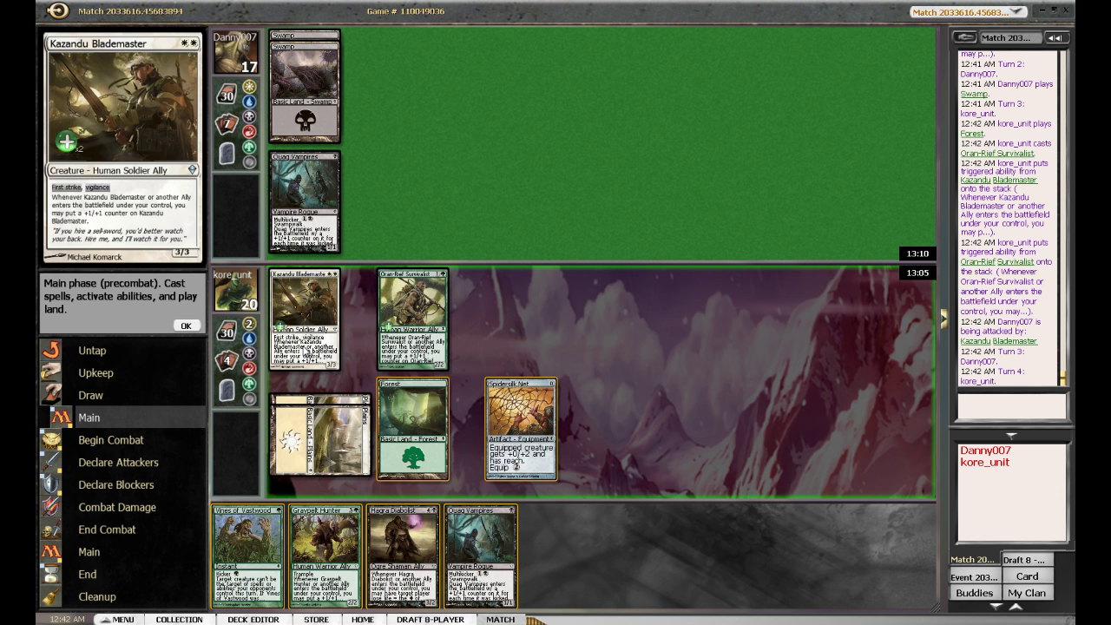
click(519, 446)
click(433, 339)
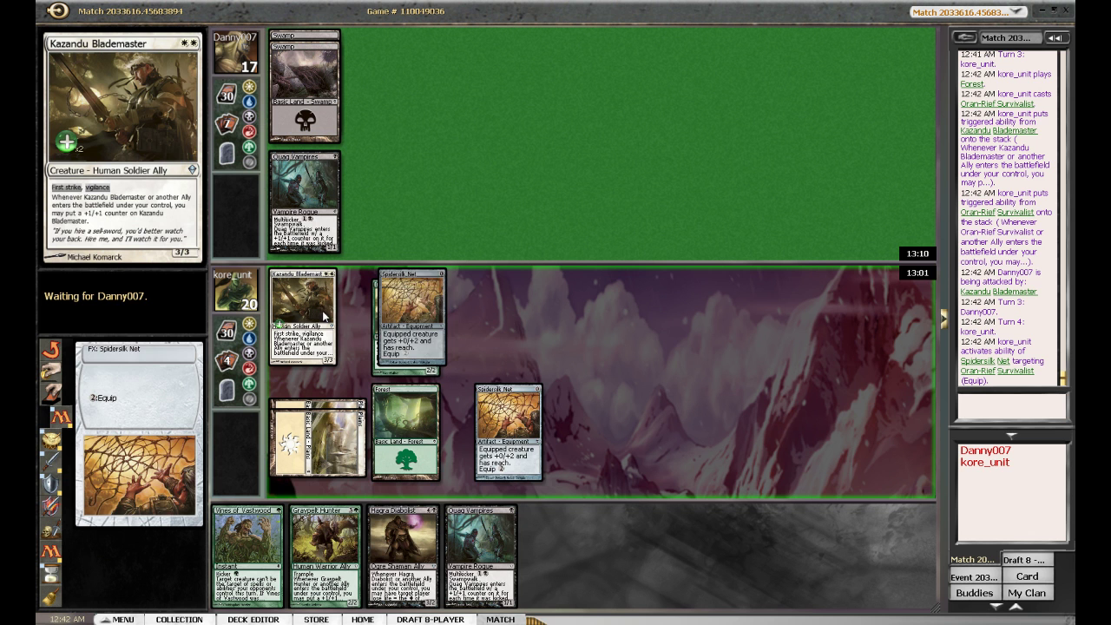
Step: Attack with Blademaster and Survivalist, cutting the opponent to 12, then end the turn
click(187, 326)
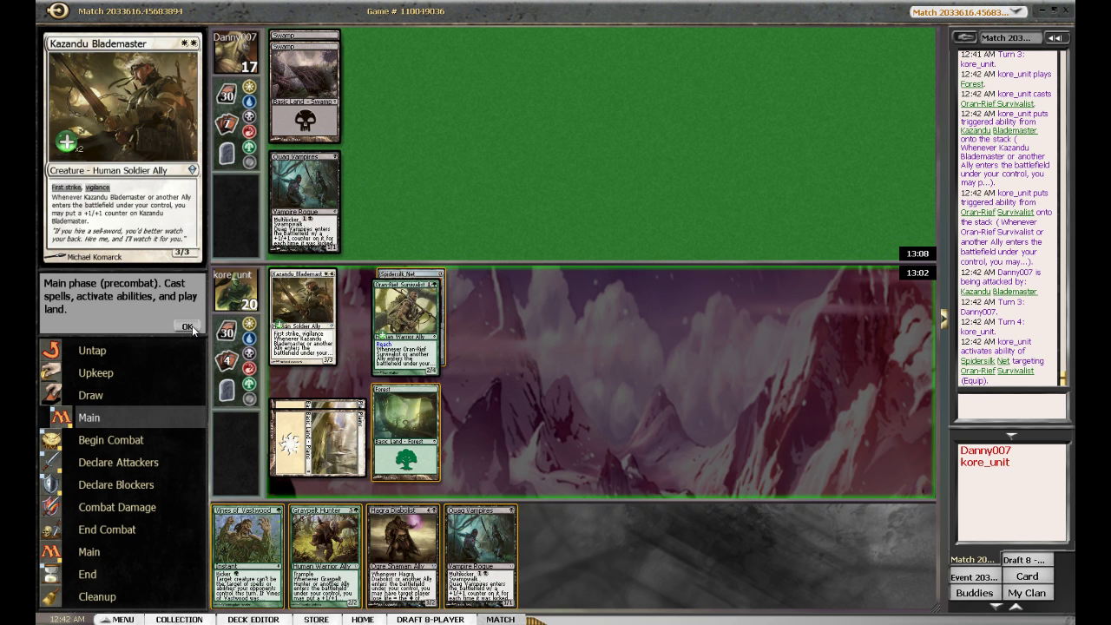
click(187, 327)
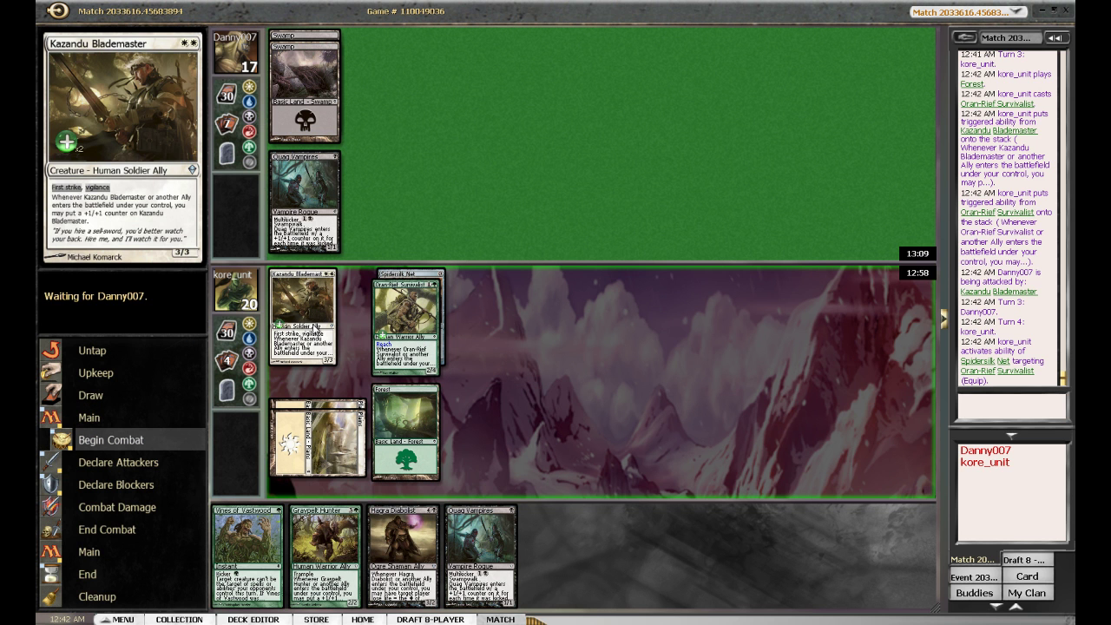
click(301, 299)
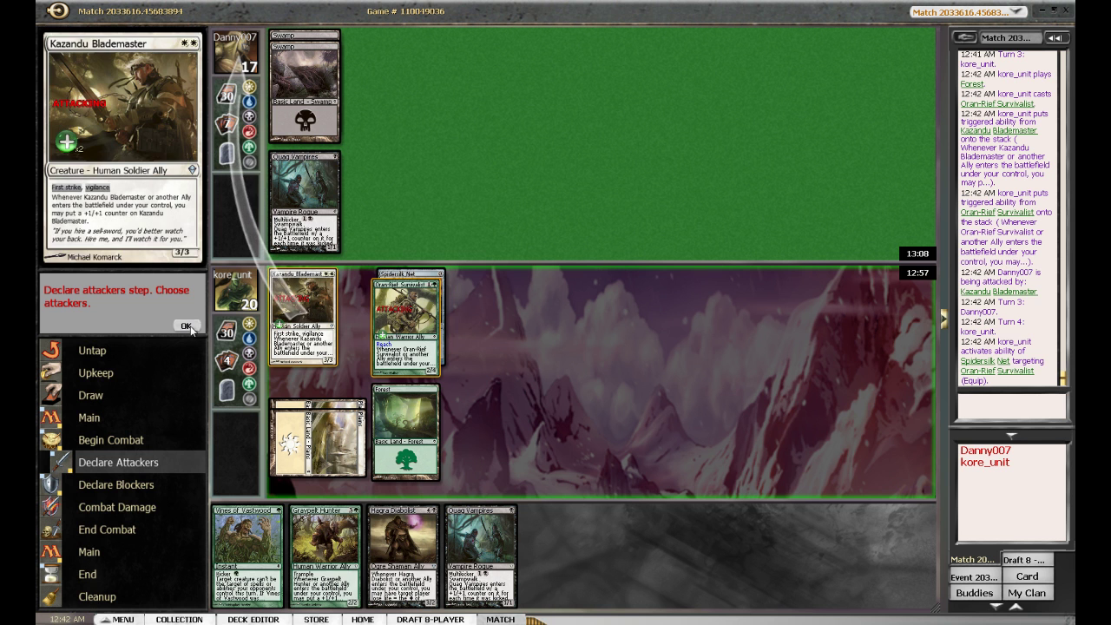
click(187, 327)
click(187, 327)
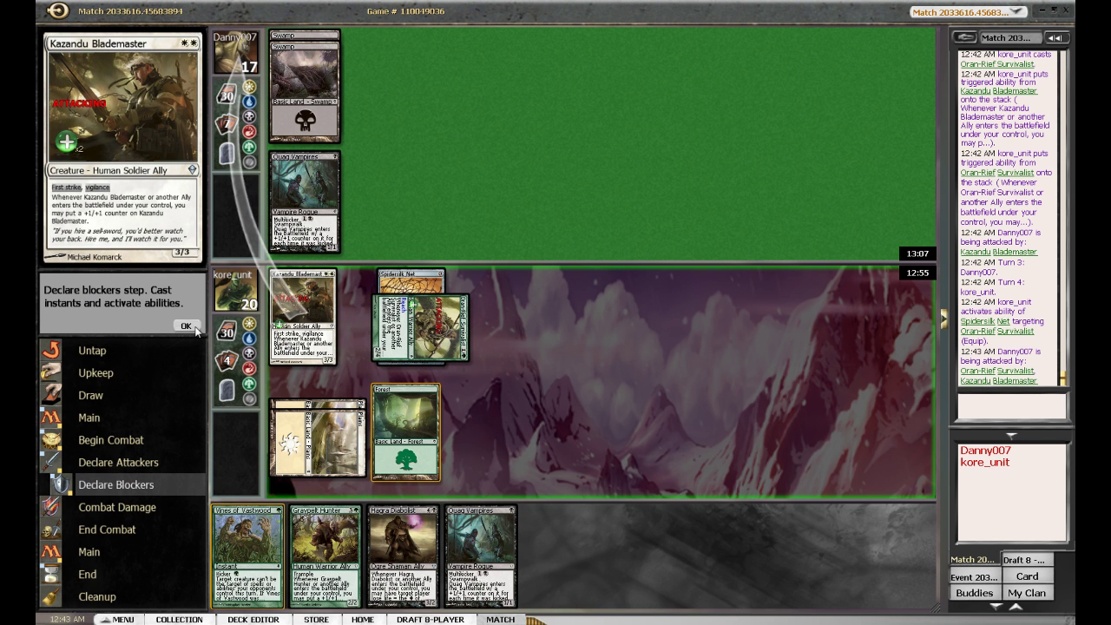
click(185, 325)
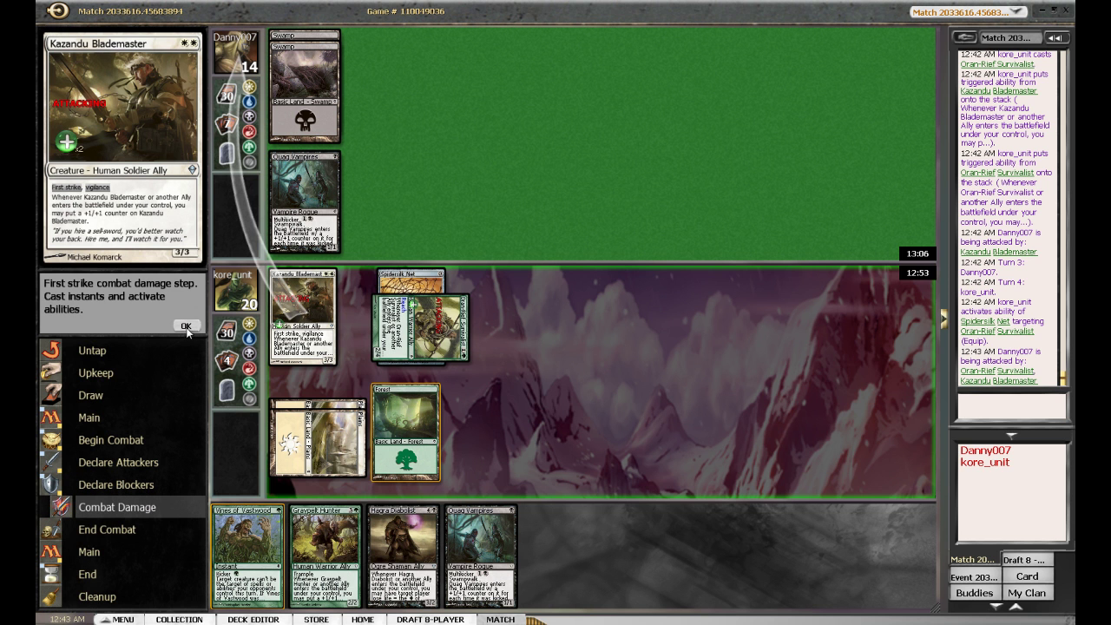
click(186, 327)
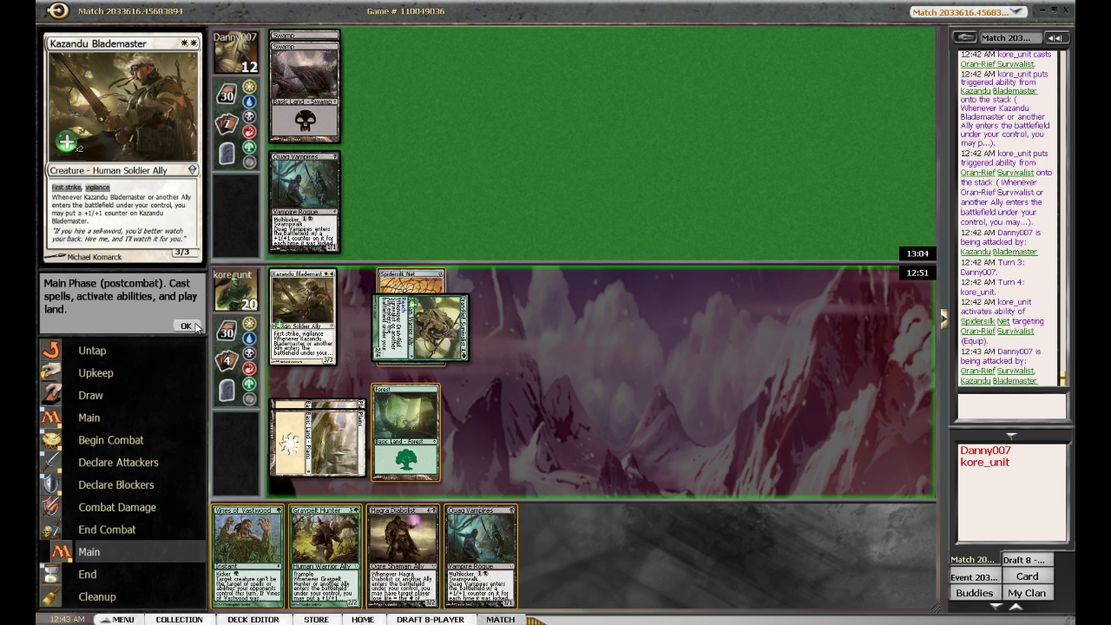
click(188, 326)
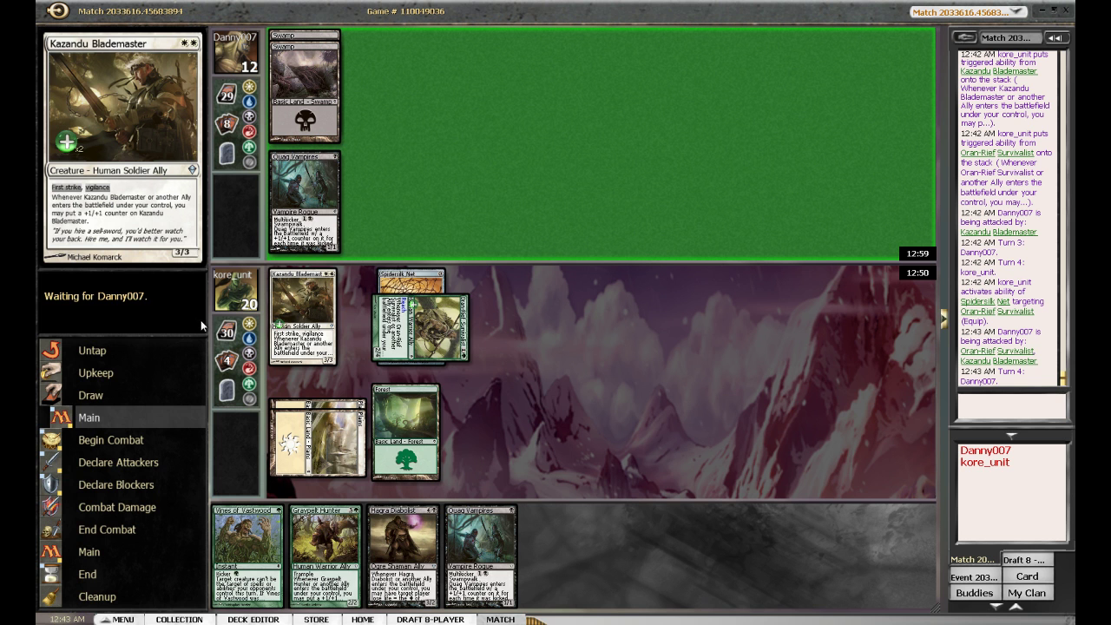
Step: Pass priority through the opponent's main phase, combat and end step
click(186, 327)
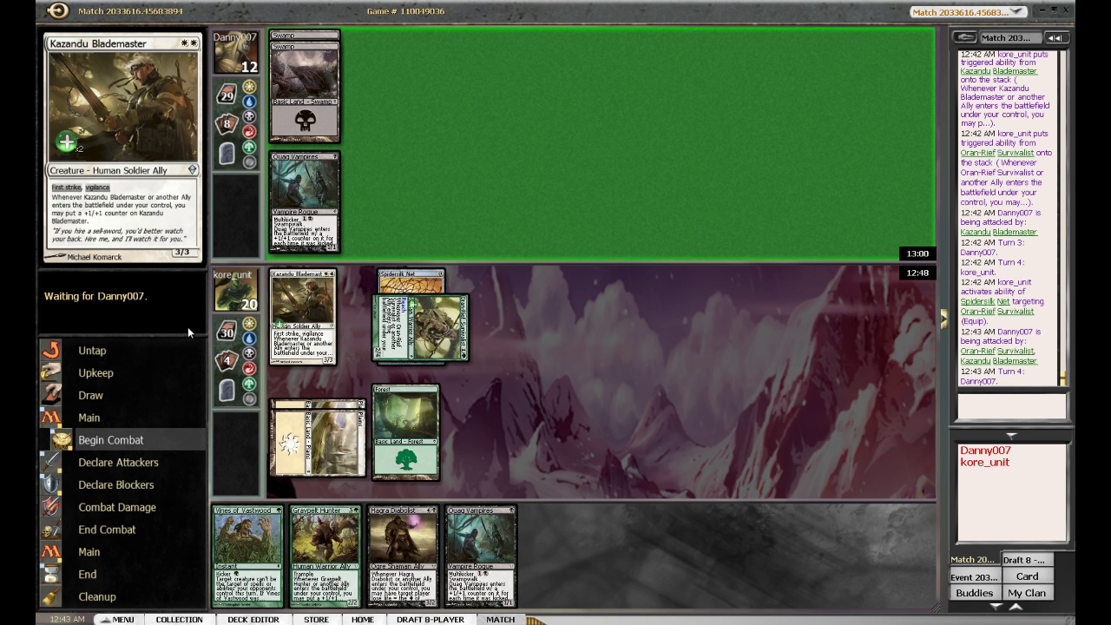
click(188, 328)
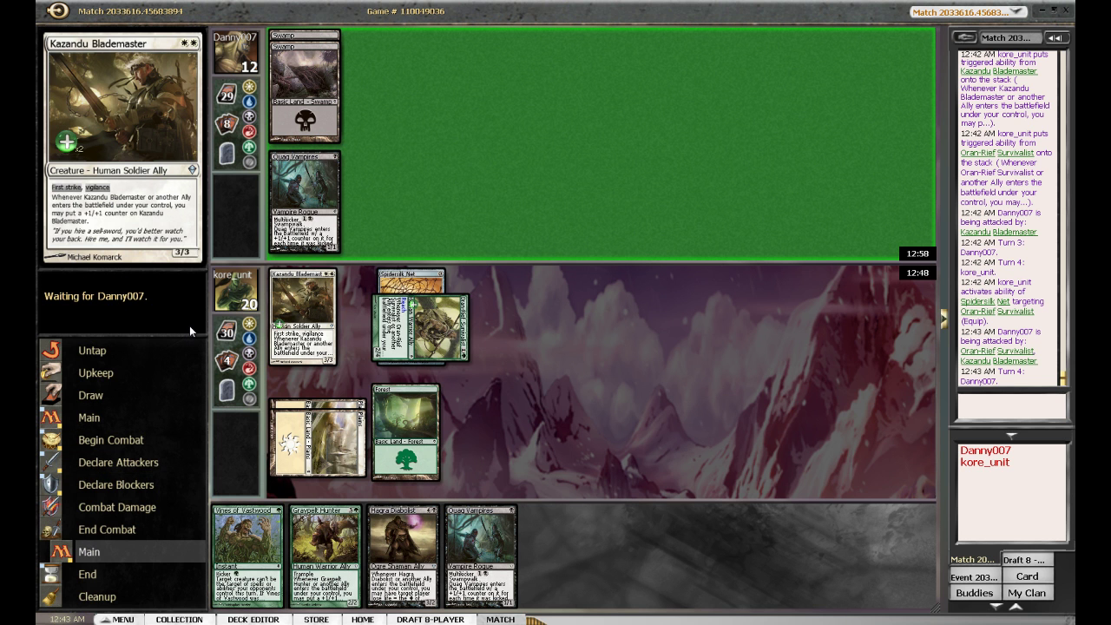
click(190, 326)
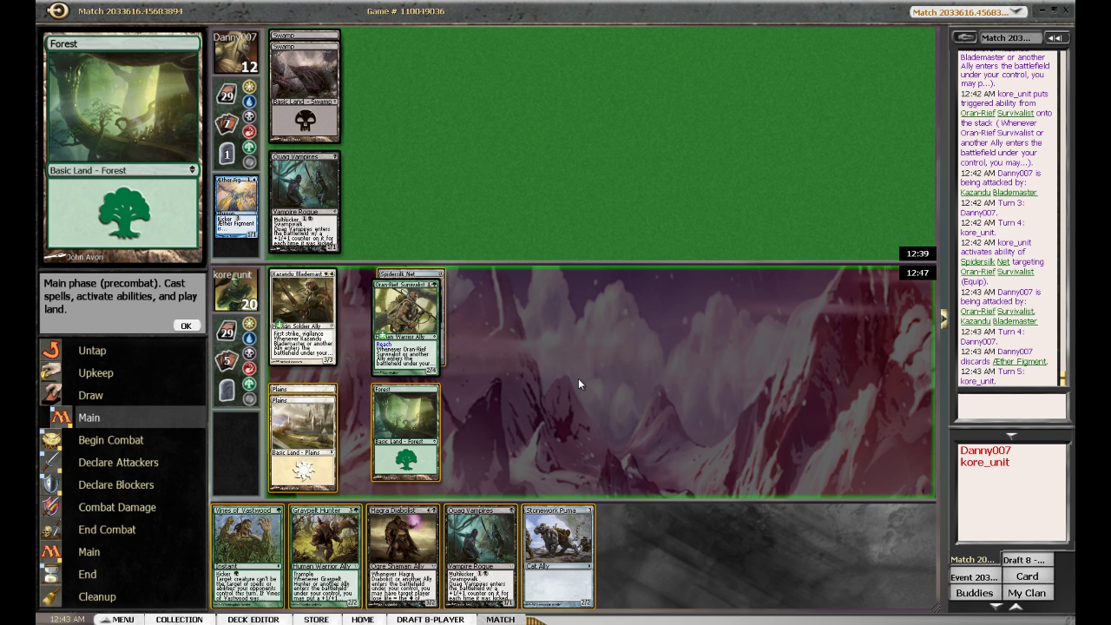
Step: Cast Stonework Puma with Plains and Forest, adding +1/+1 counters to Survivalist and Blademaster
click(311, 418)
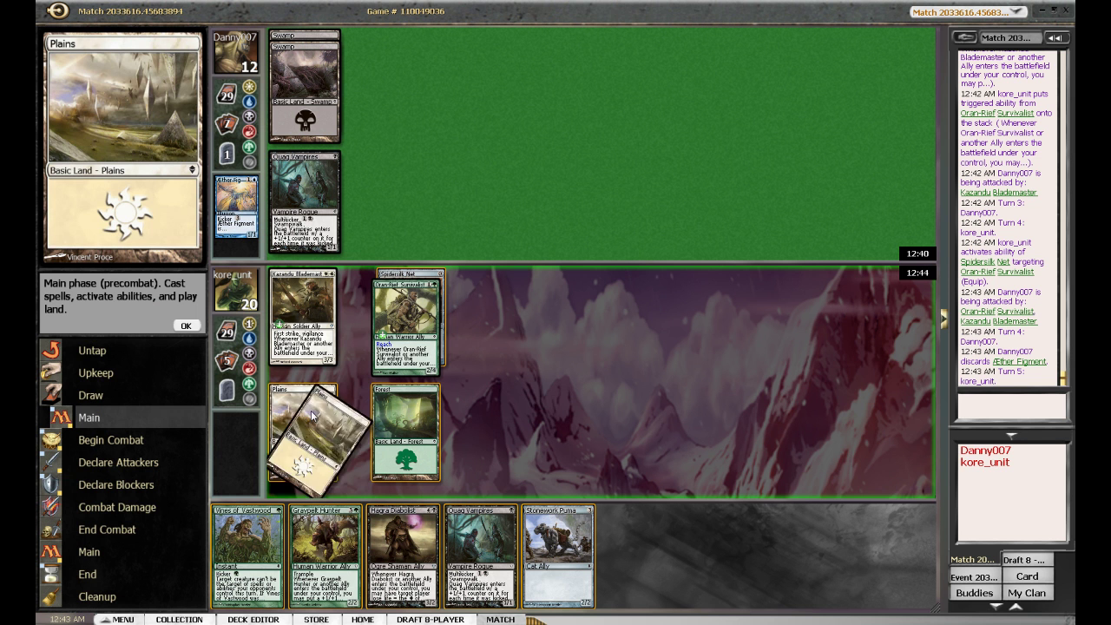
click(407, 425)
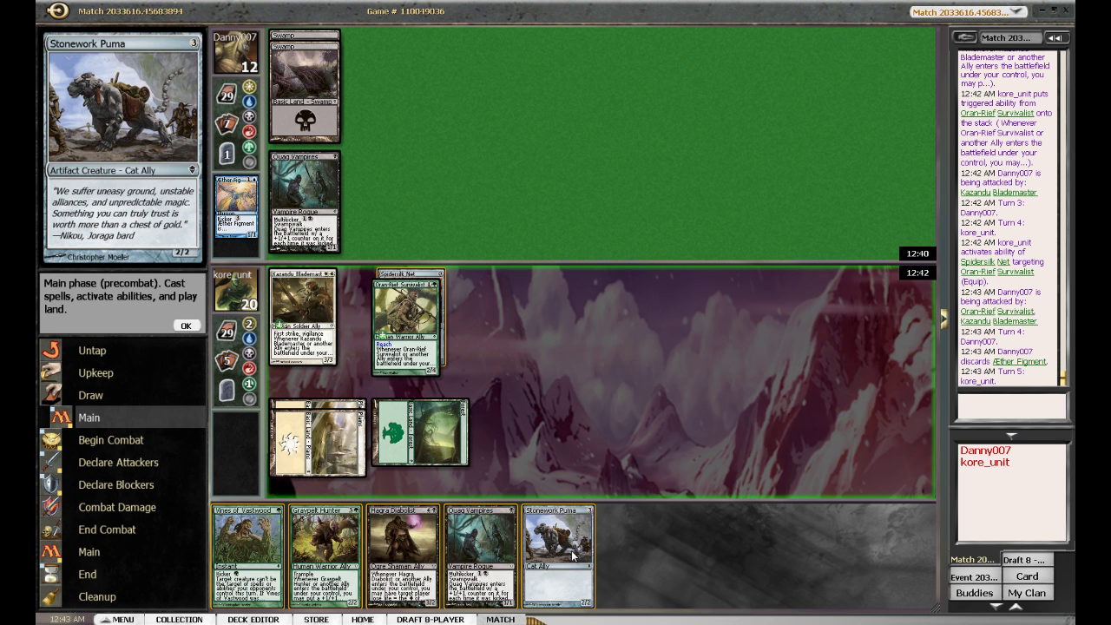
click(573, 555)
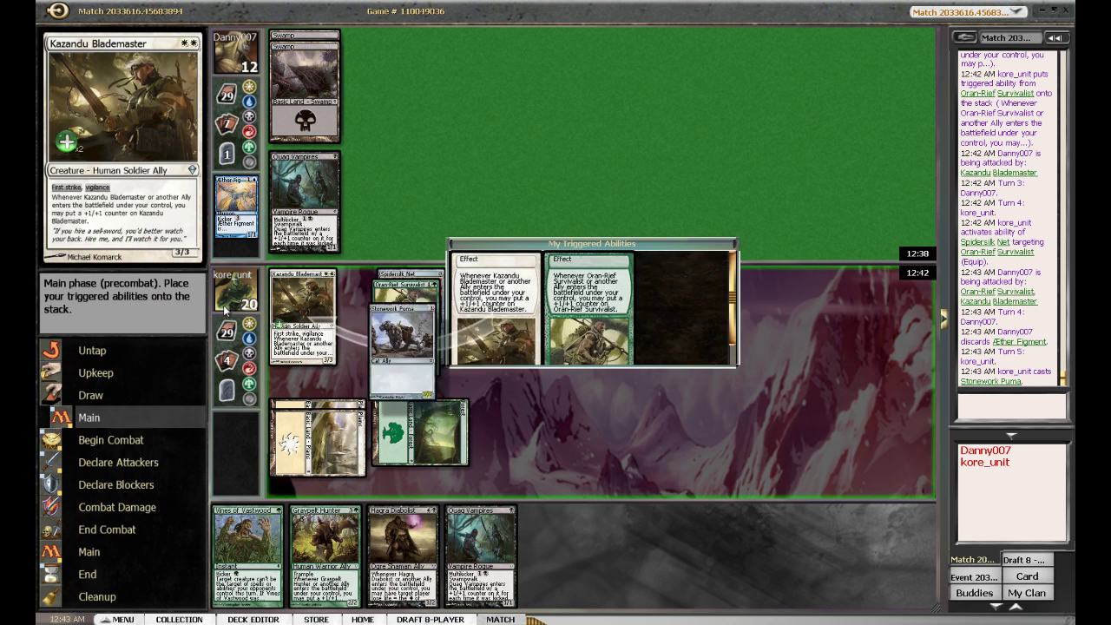
click(490, 317)
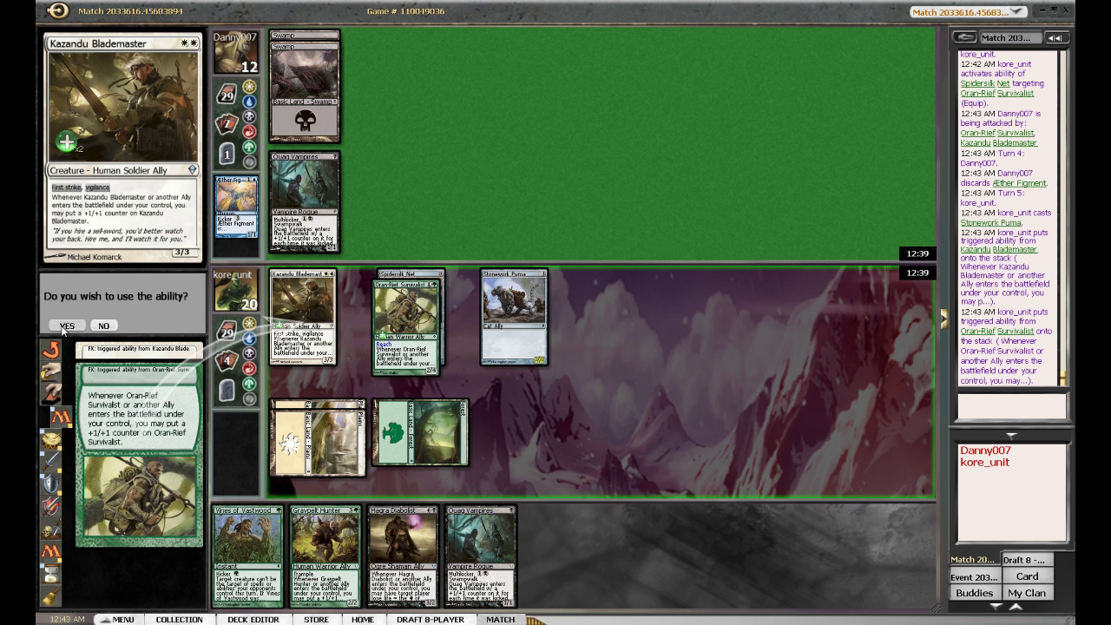
click(55, 325)
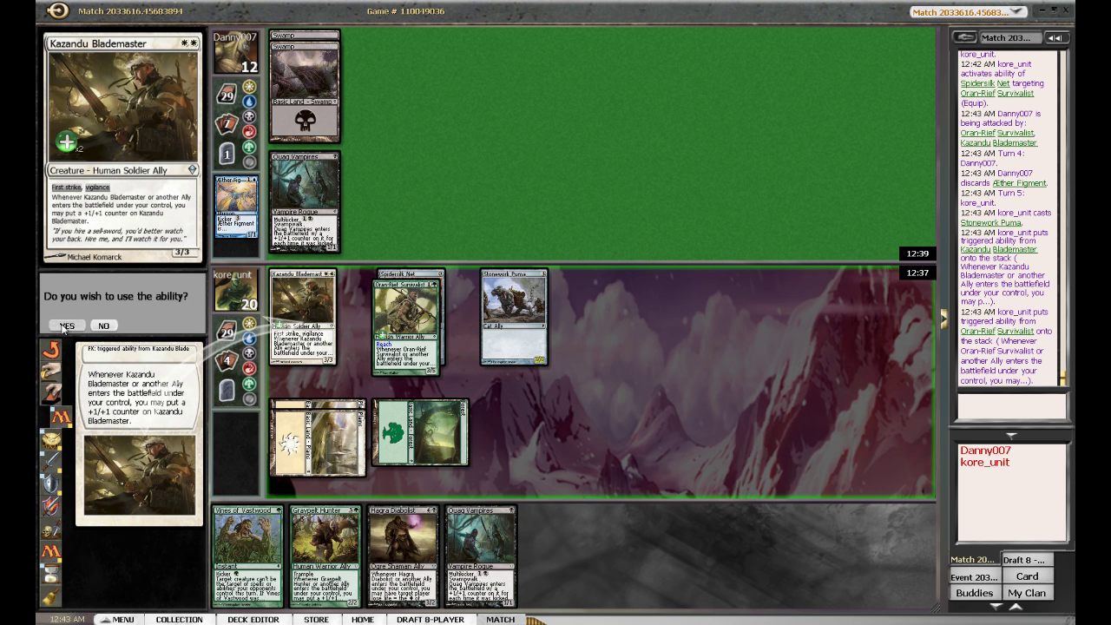
click(61, 325)
click(185, 326)
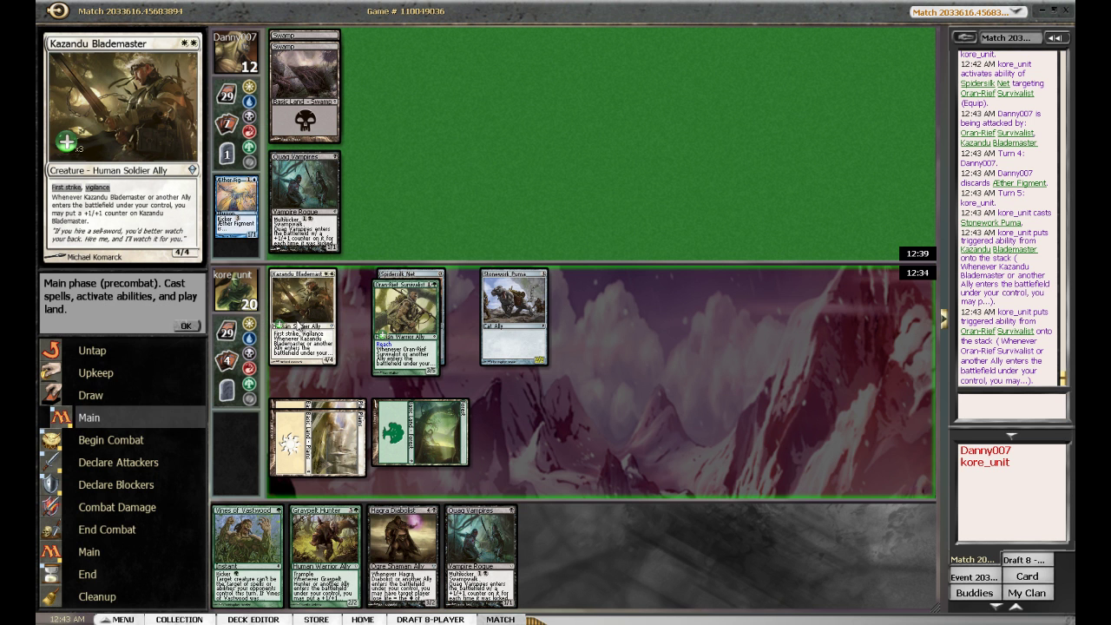
Step: Attack with Blademaster and Survivalist, dropping the opponent to 5, and pass the turn
click(185, 327)
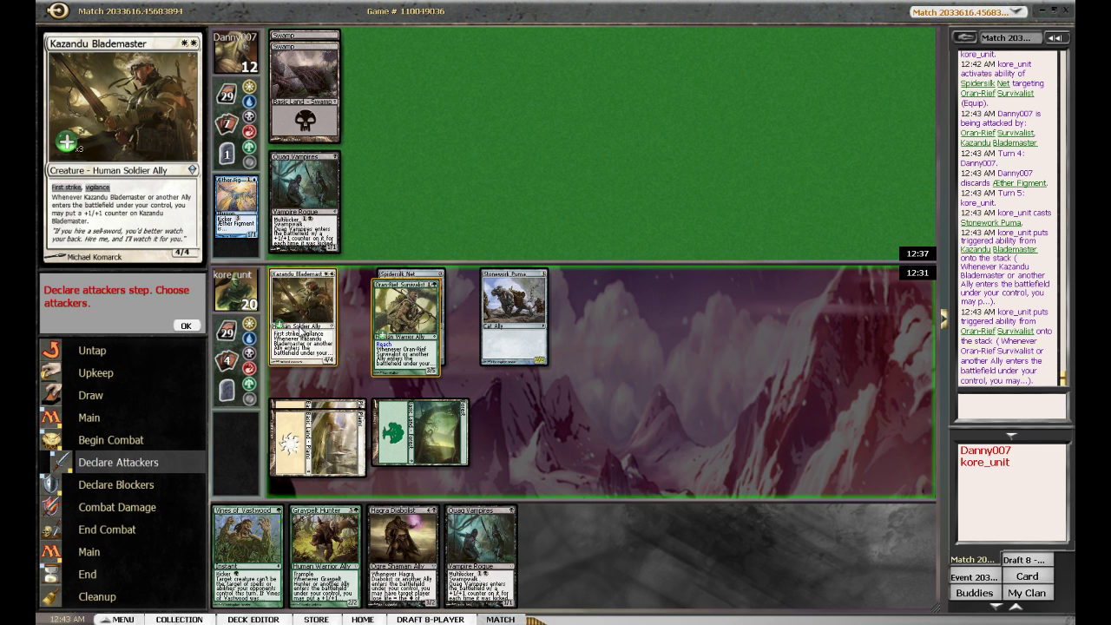
click(405, 339)
click(303, 316)
click(186, 326)
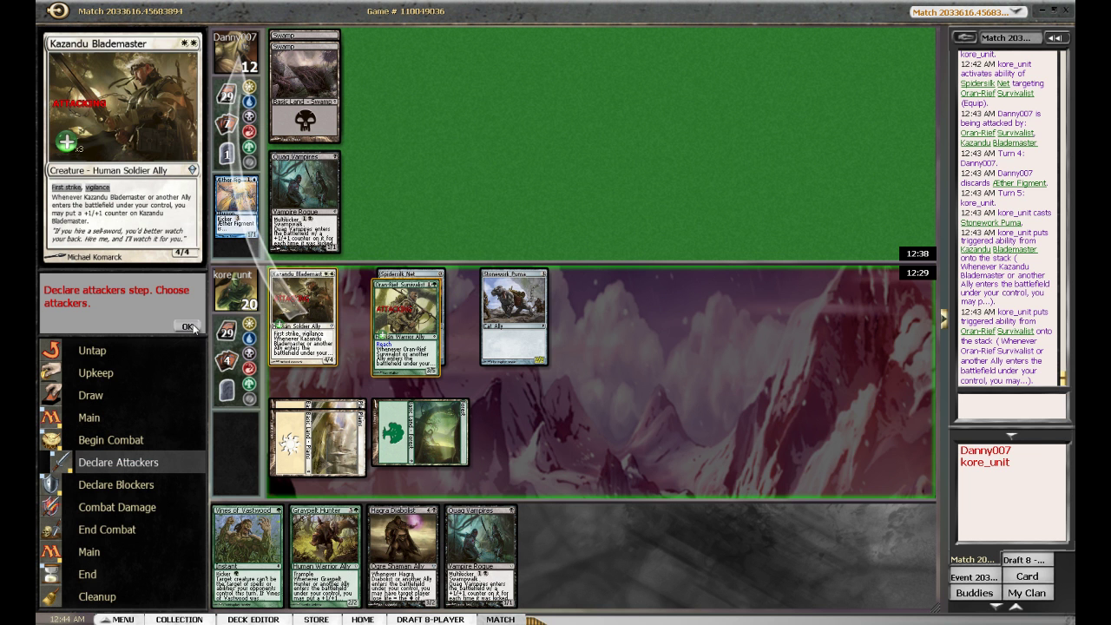
click(185, 327)
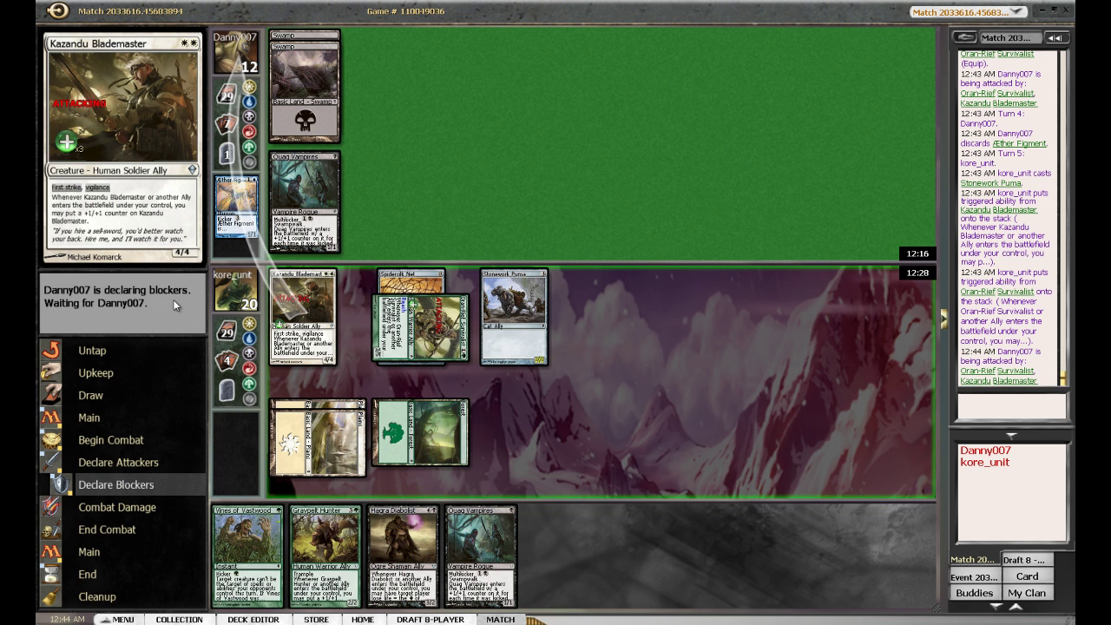
click(178, 318)
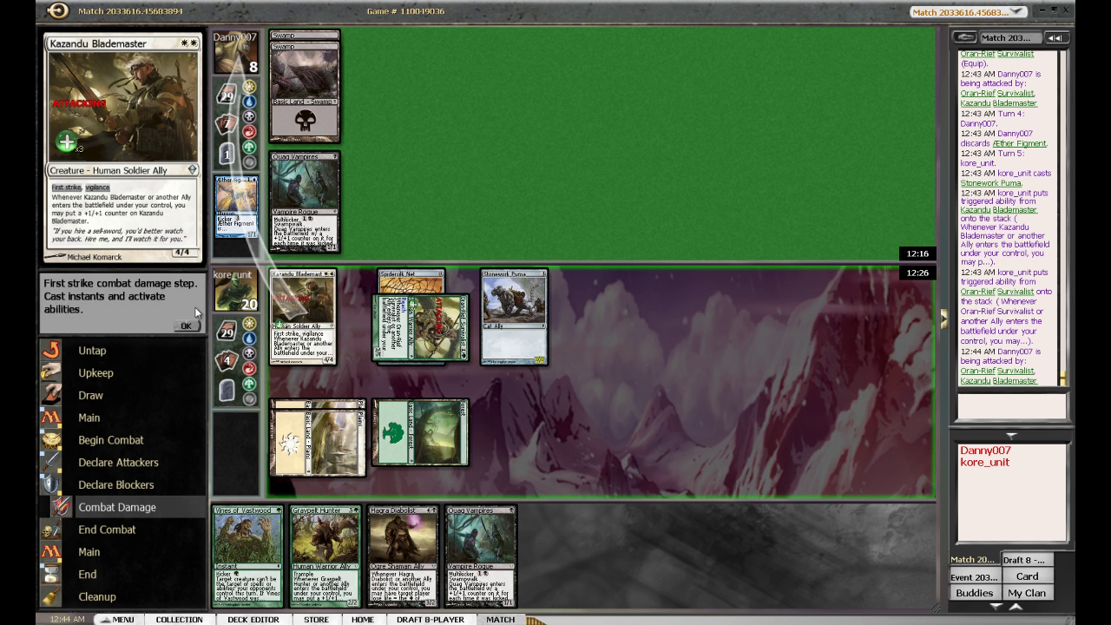
key(F2)
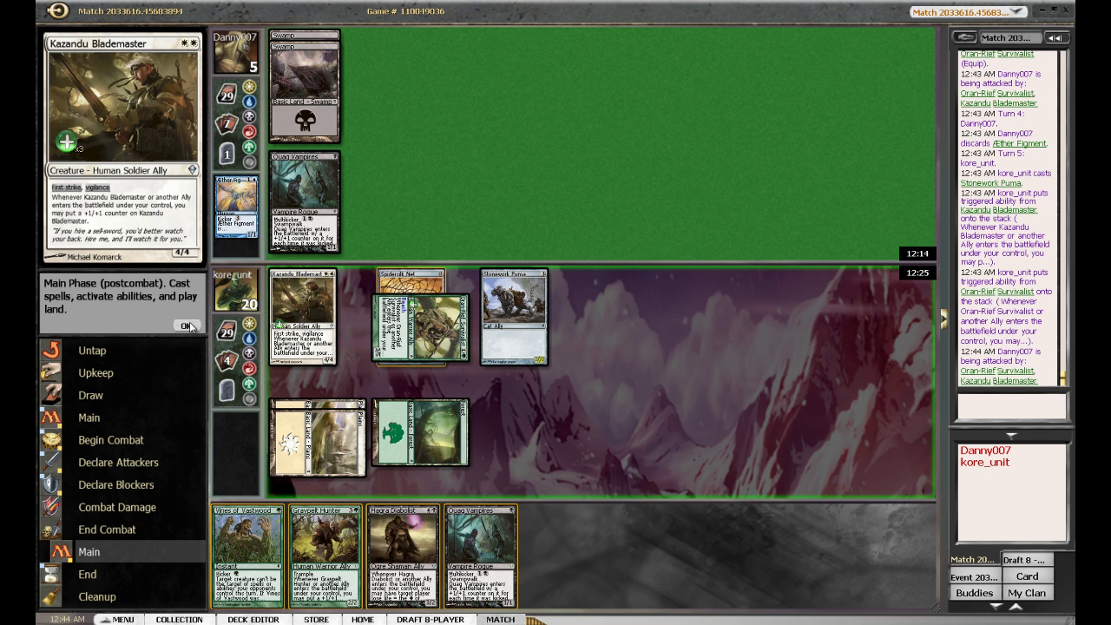
click(187, 327)
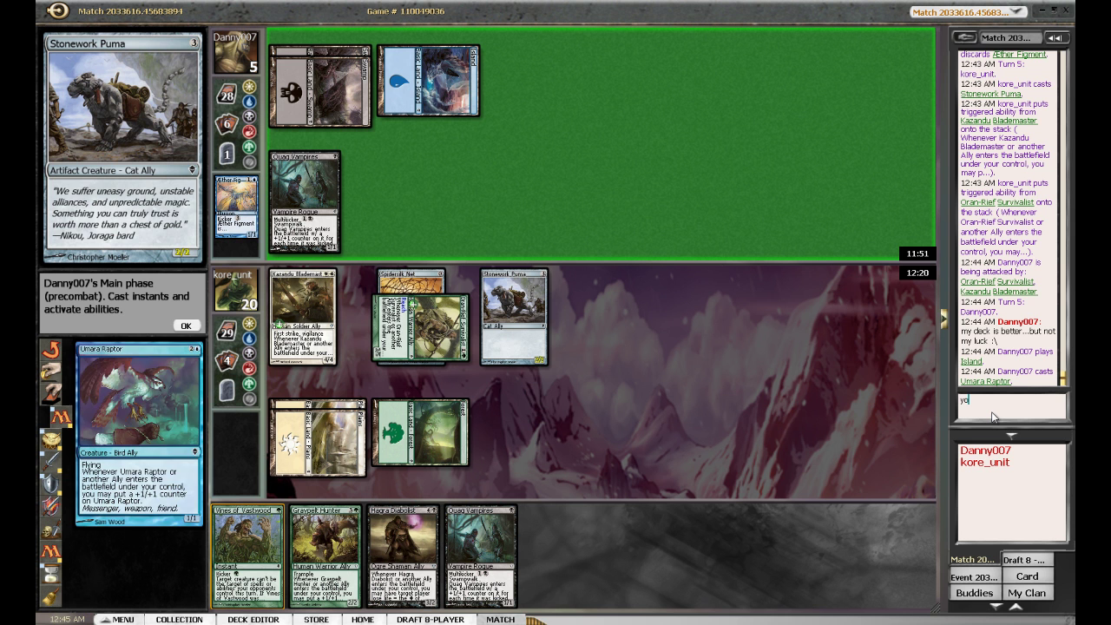
text(your deck is )
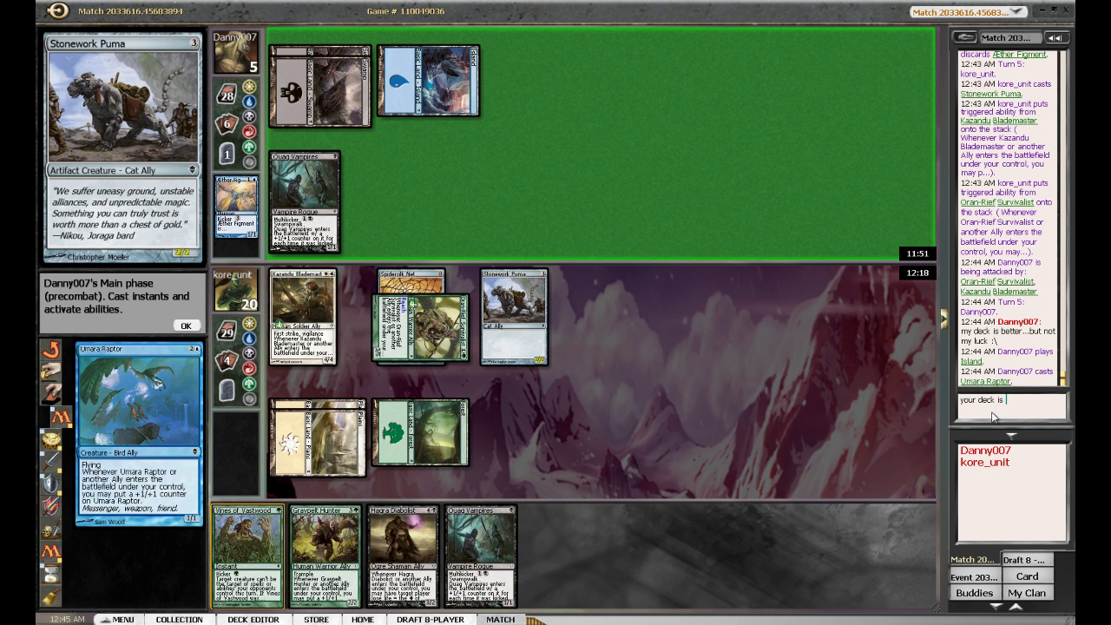
text(pooh bears)
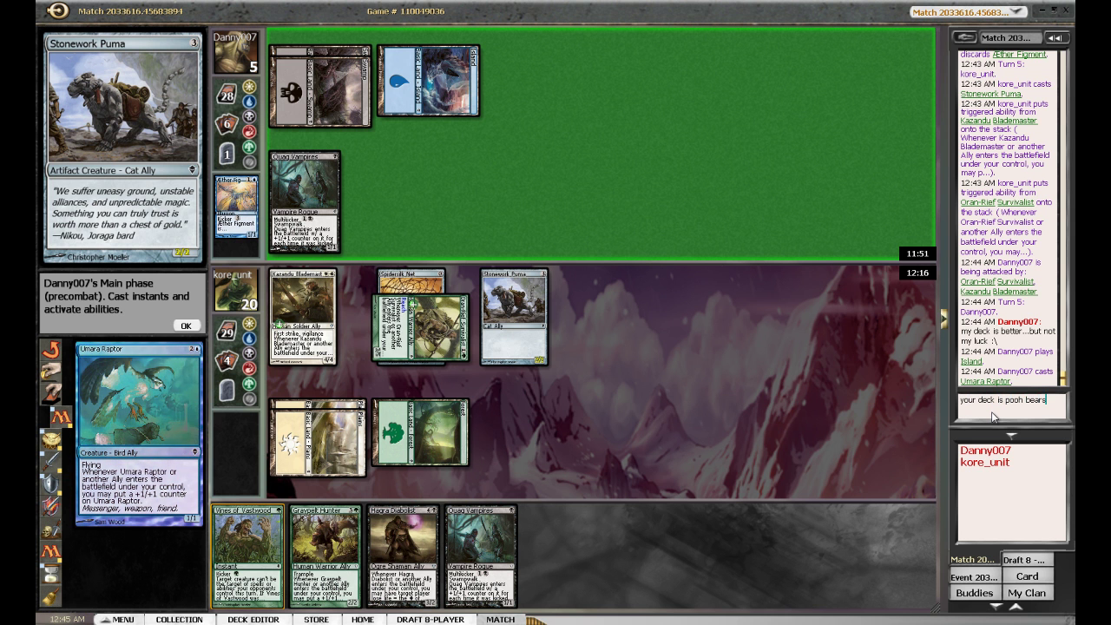
Step: Send a chat message mocking the opponent's deck
key(Return)
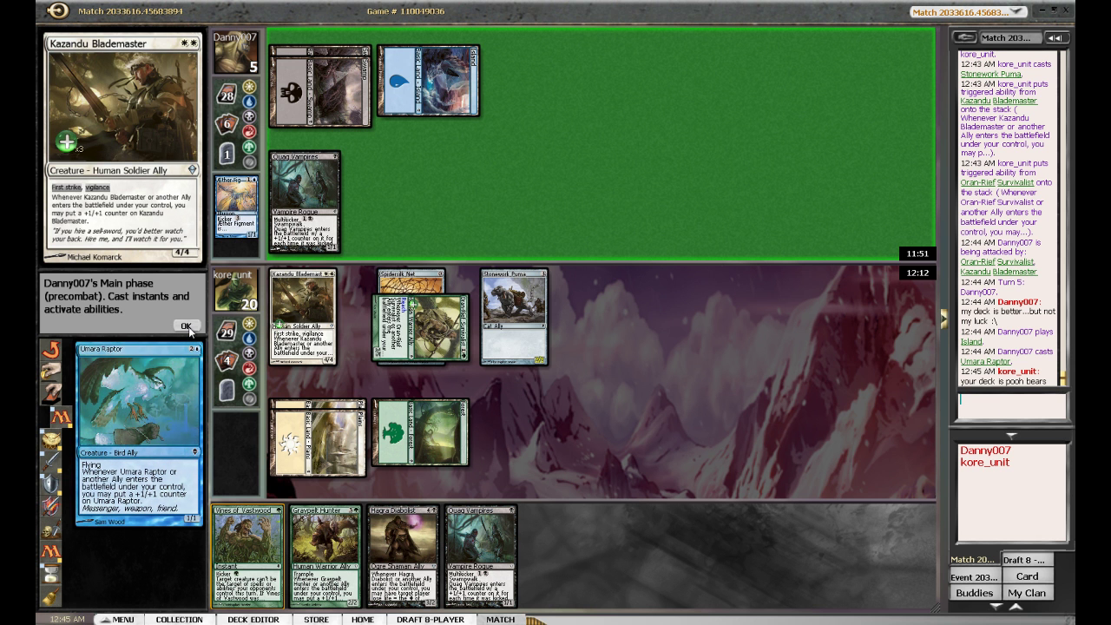
Step: Let Umara Raptor and its trigger resolve, then pass to turn 6
click(185, 326)
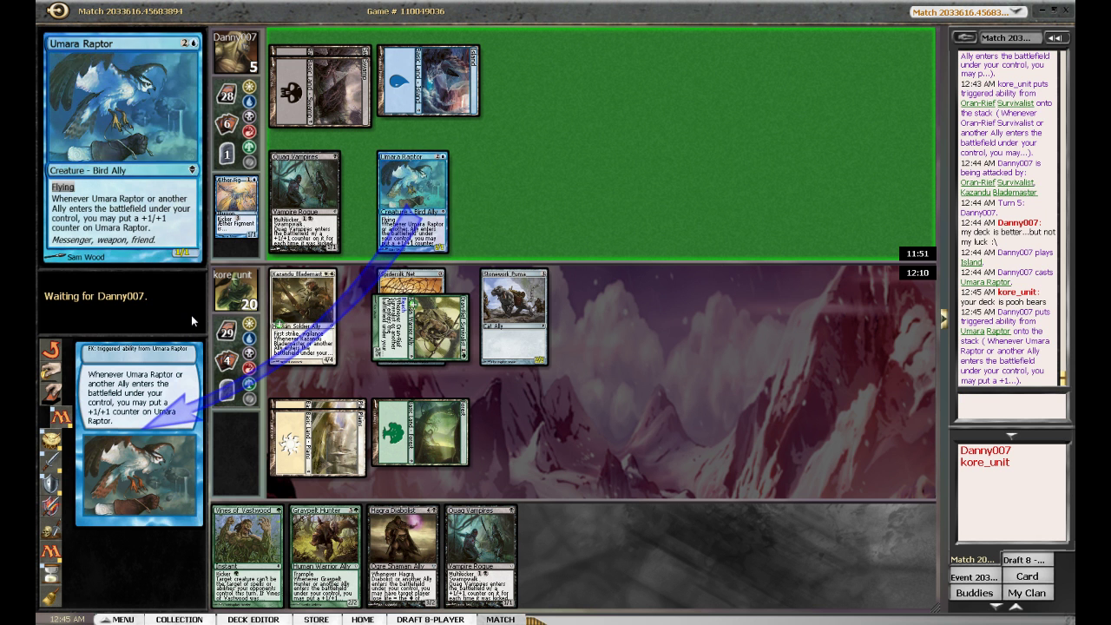
click(178, 326)
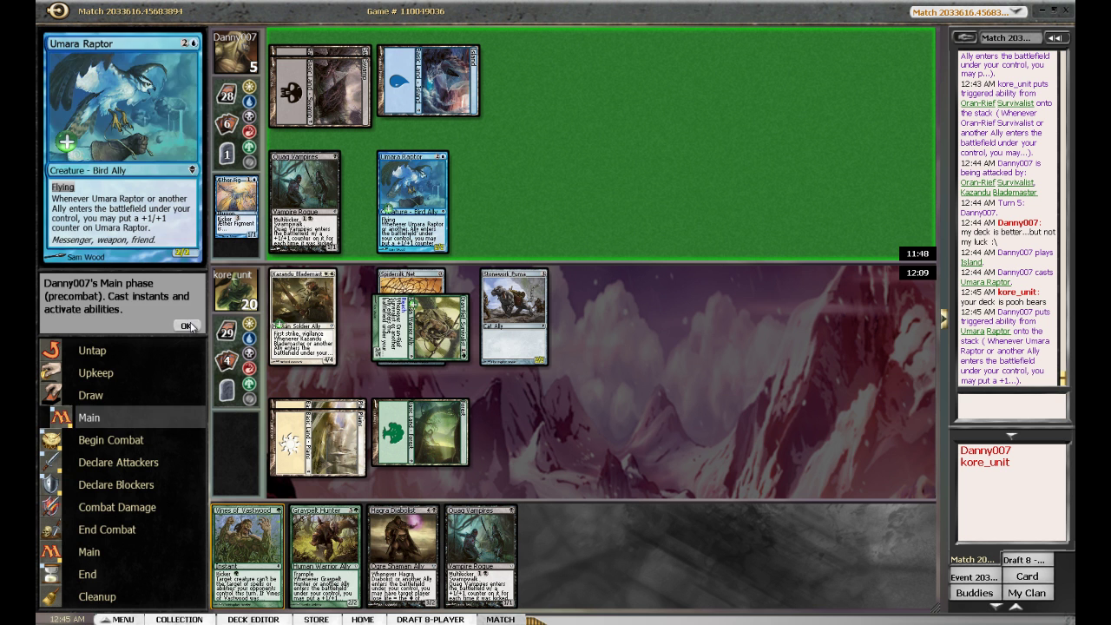
click(186, 325)
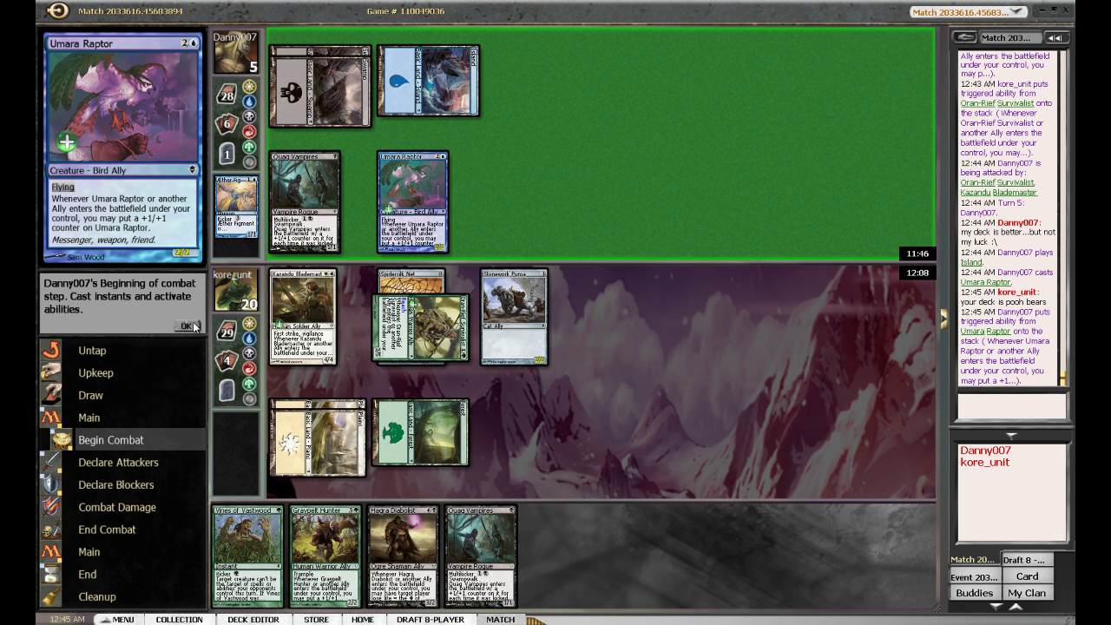
click(187, 325)
click(187, 326)
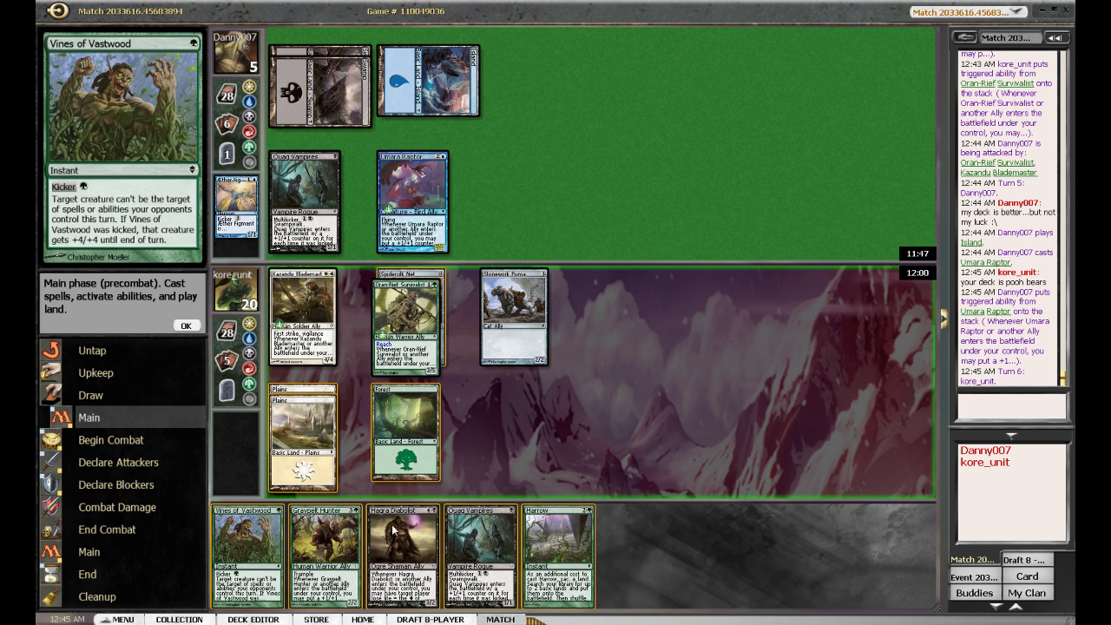
mouse_move(559, 555)
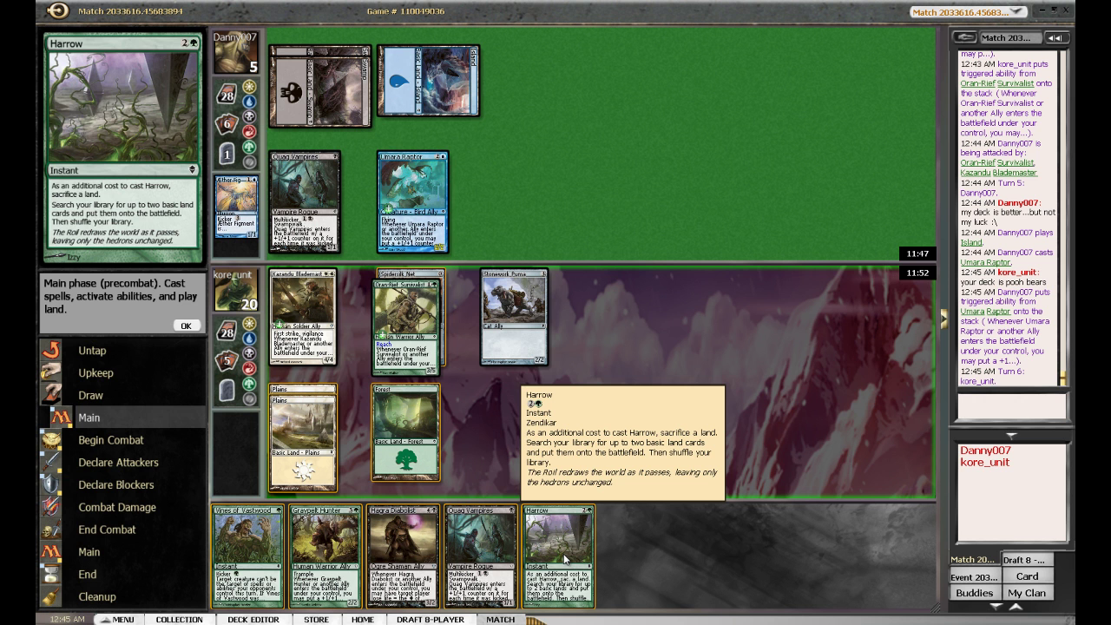
Step: Cast Harrow using Forest and Plains mana, sacrificing a land to fetch Forest and Swamp
click(564, 560)
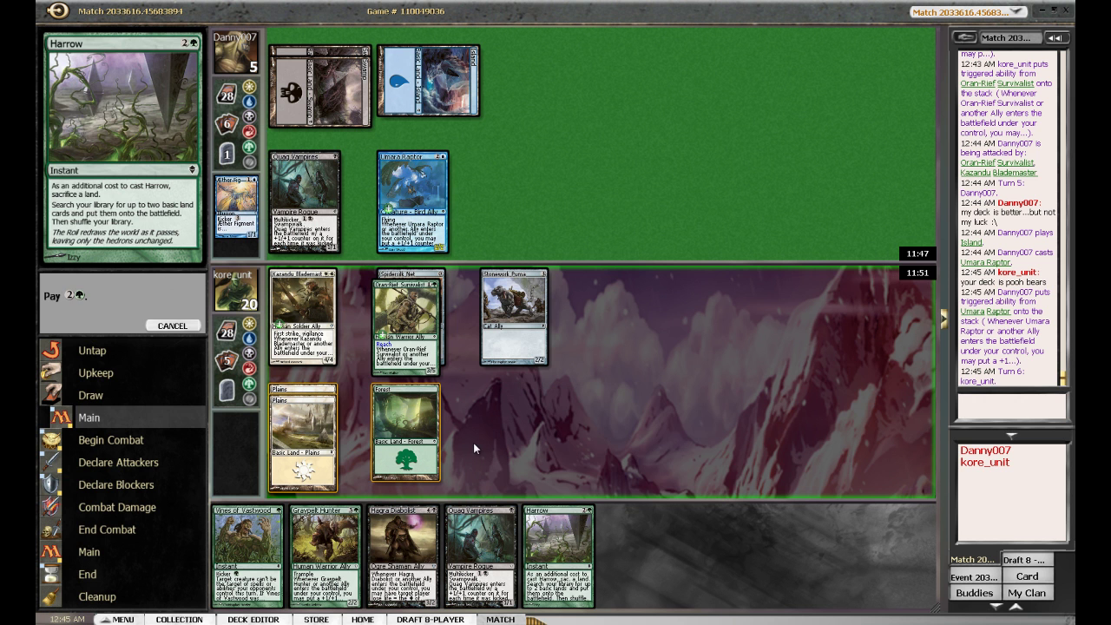
click(414, 431)
click(327, 412)
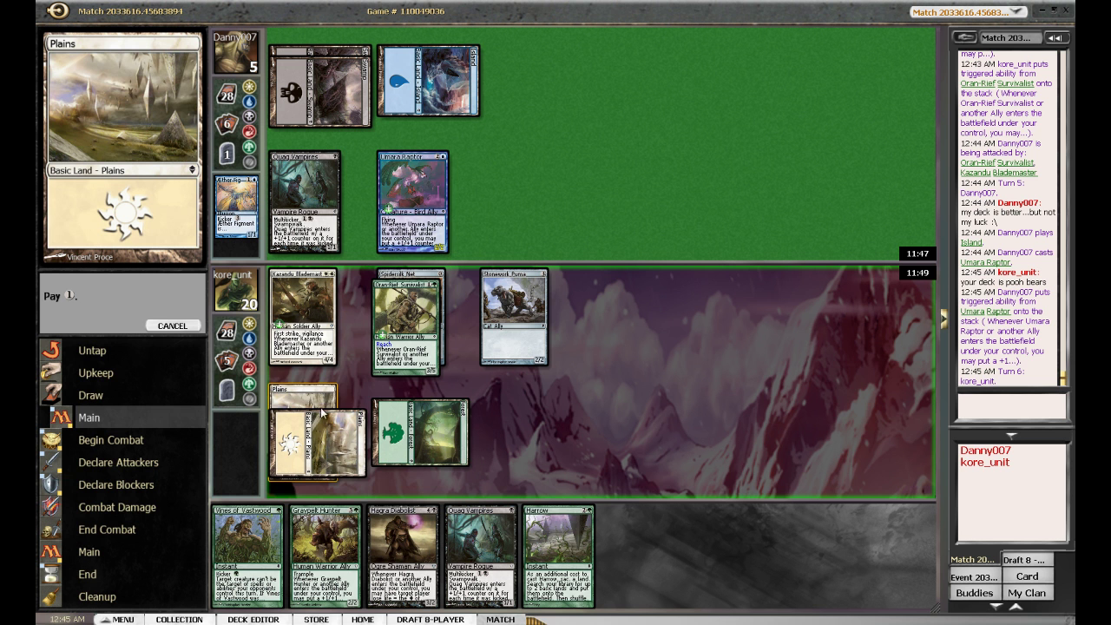
click(320, 439)
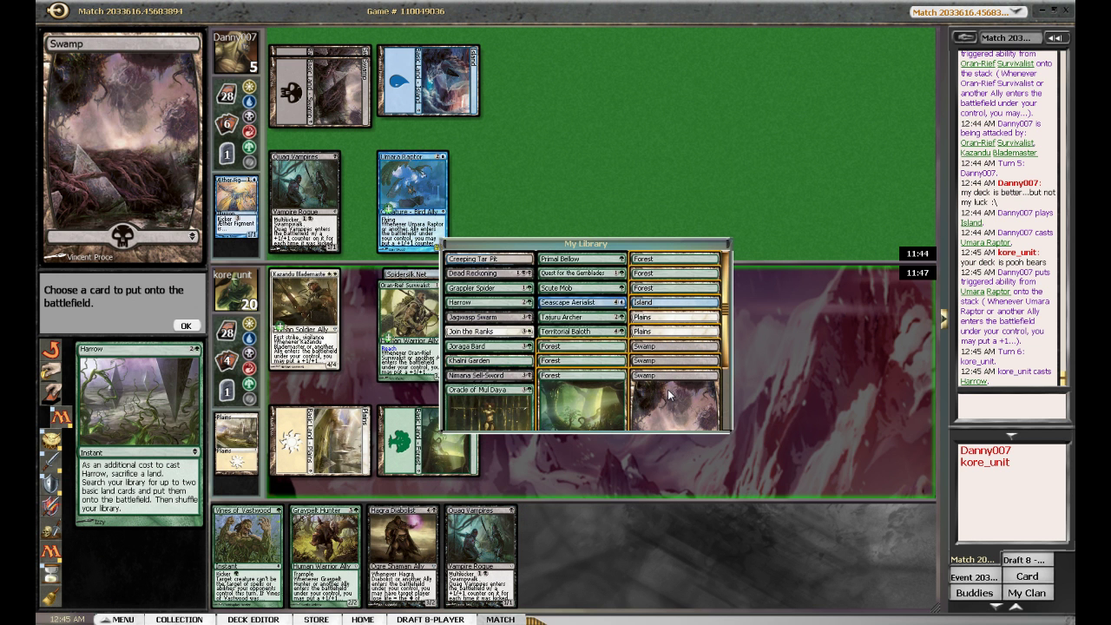
click(581, 393)
click(646, 399)
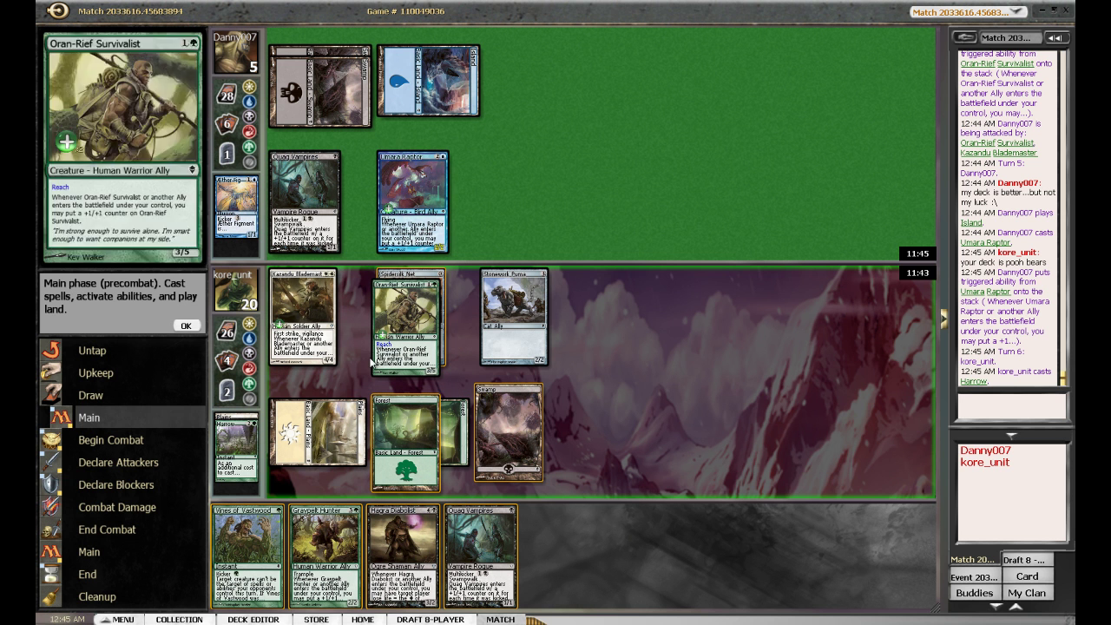
Step: Declare Kazandu Blademaster, Oran-Rief Survivalist and Stonework Puma as attackers
click(188, 328)
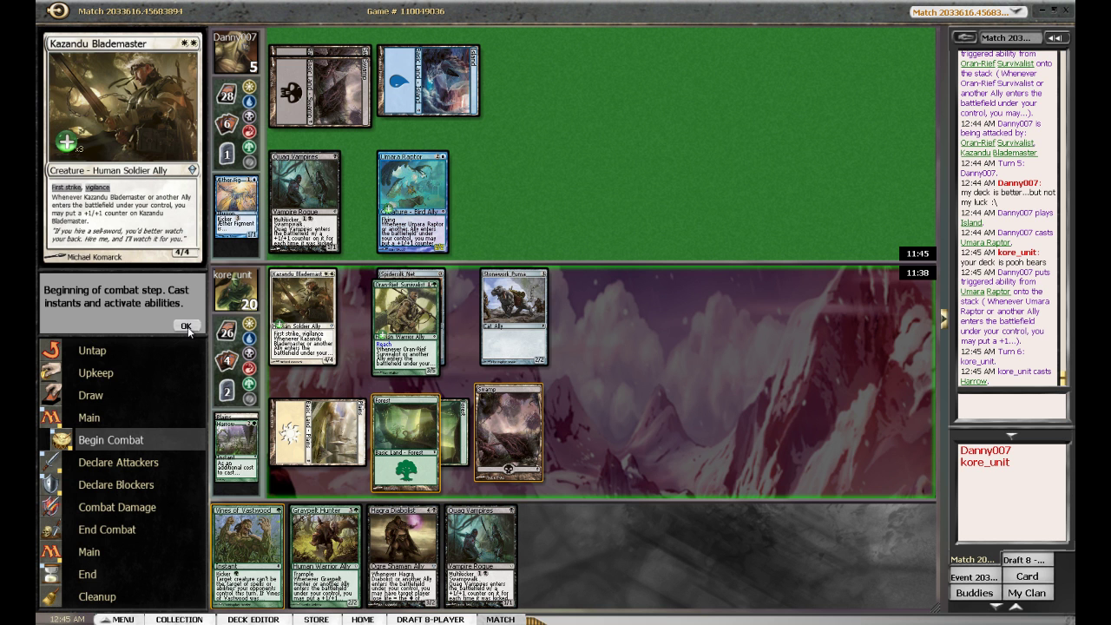
click(187, 326)
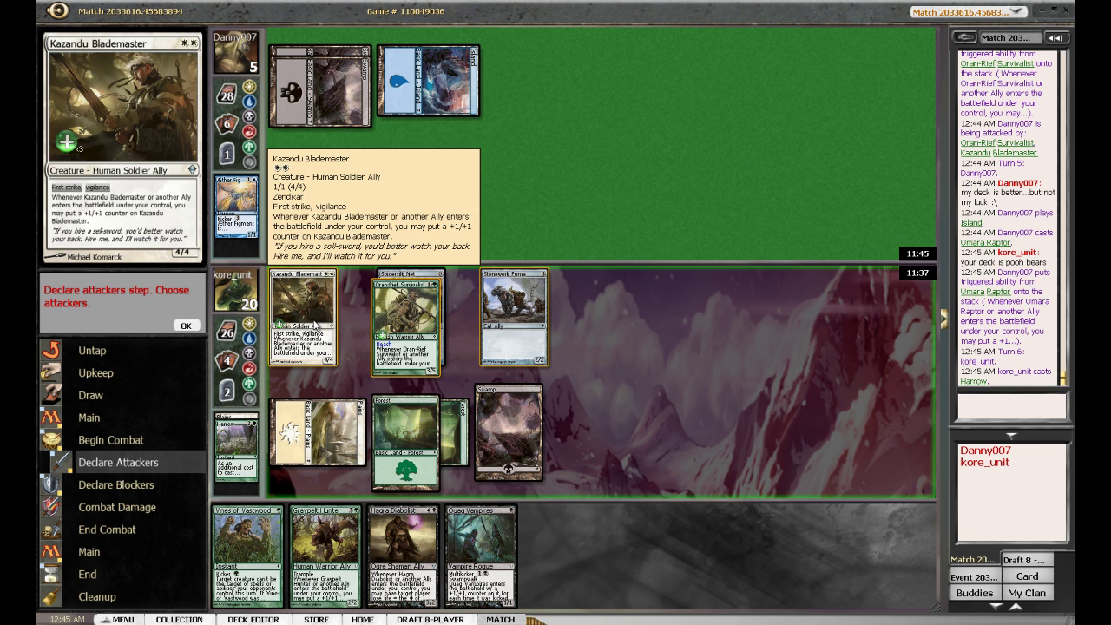
click(315, 327)
click(425, 341)
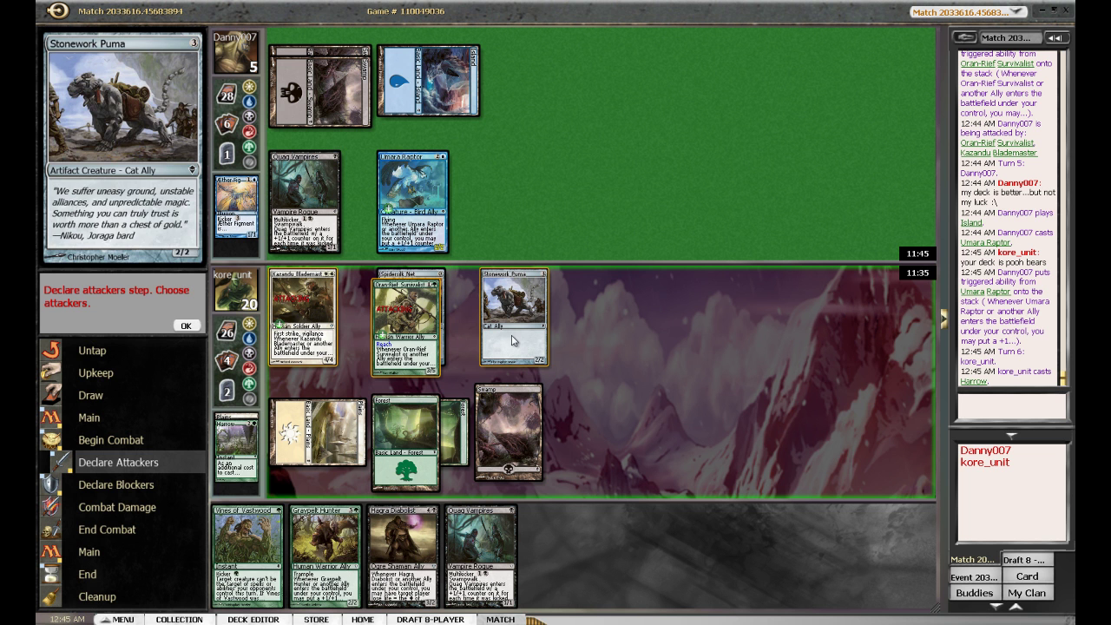
click(512, 340)
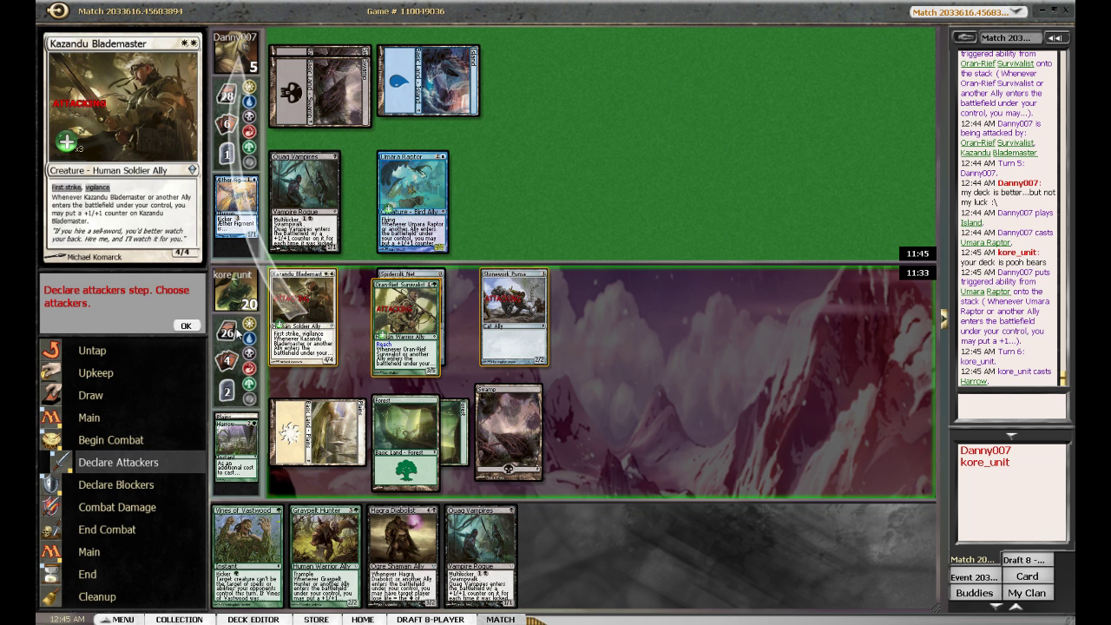
click(186, 326)
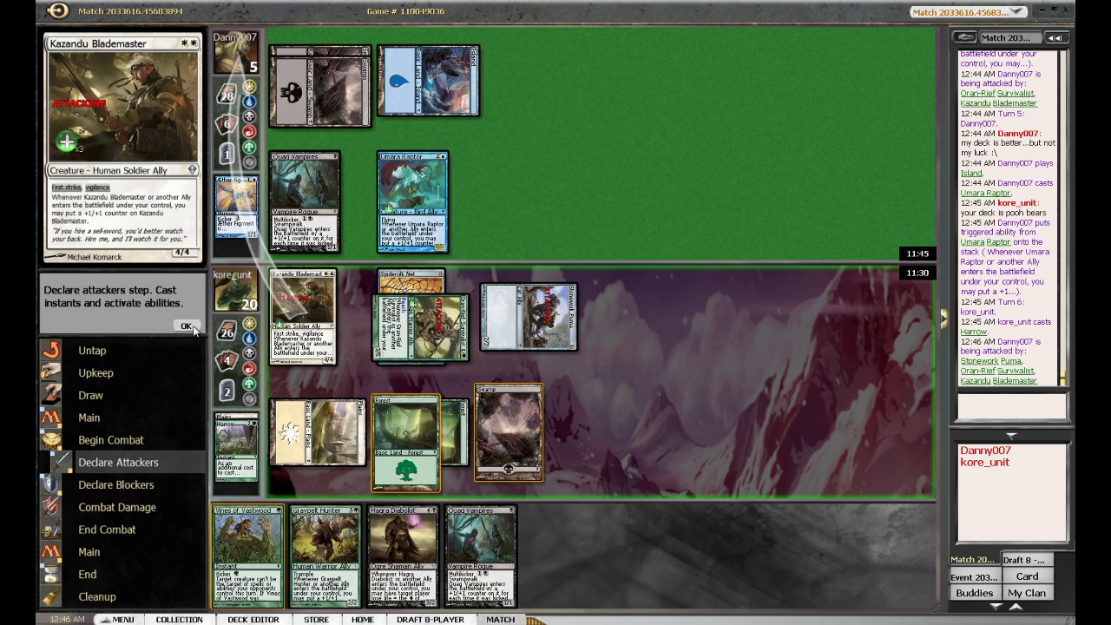
Step: Pass through blocks and damage: Blademaster kills Quag Vampires, Puma trades with Umara Raptor
click(190, 327)
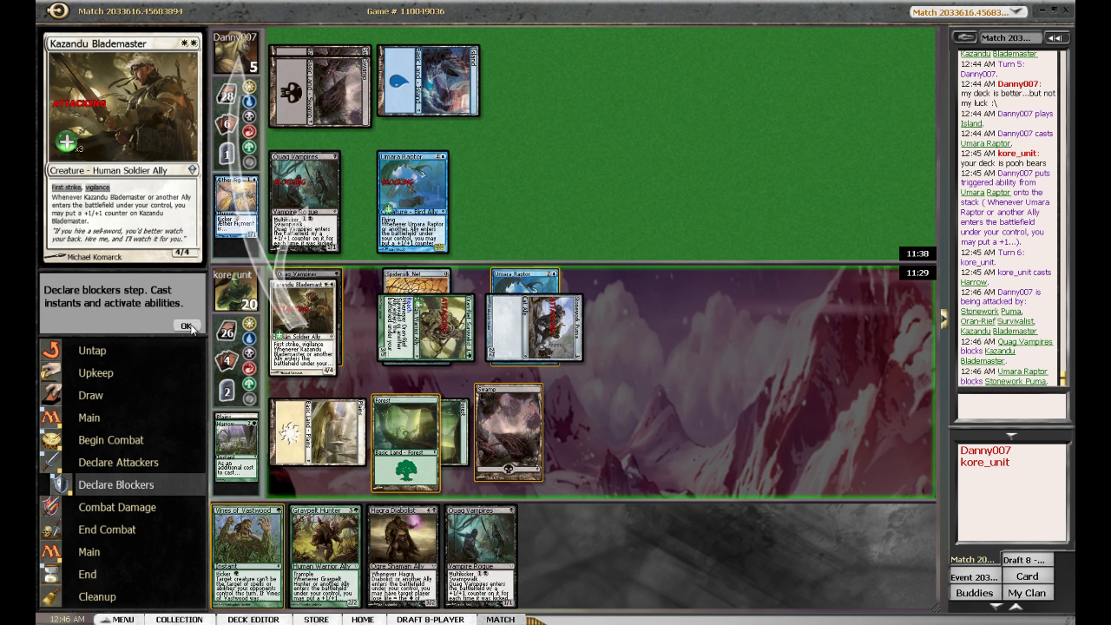
click(187, 326)
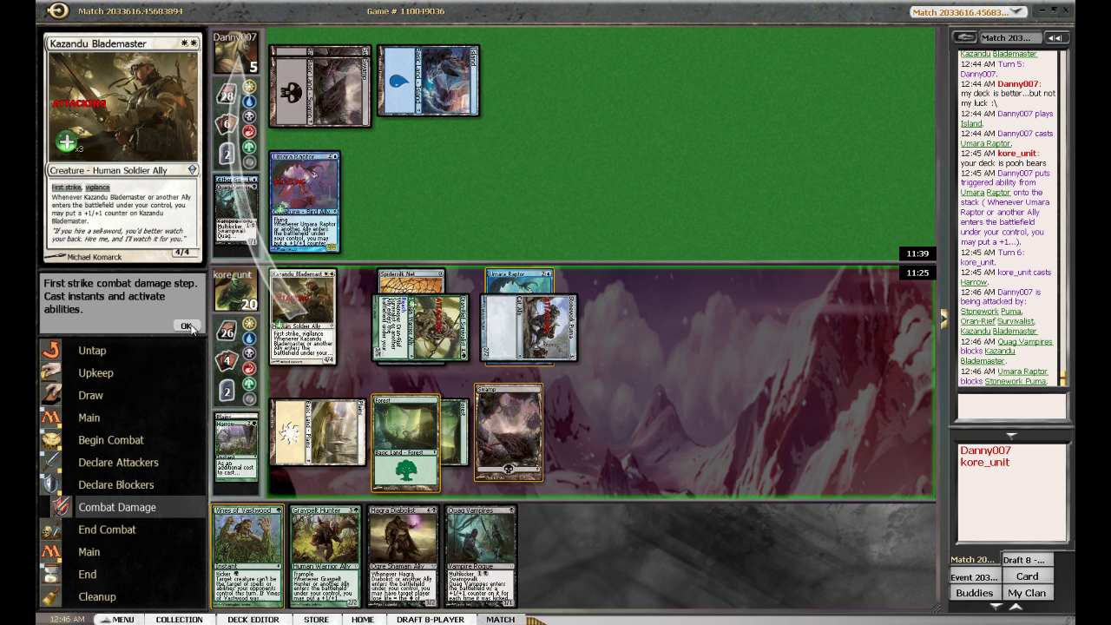
key(F2)
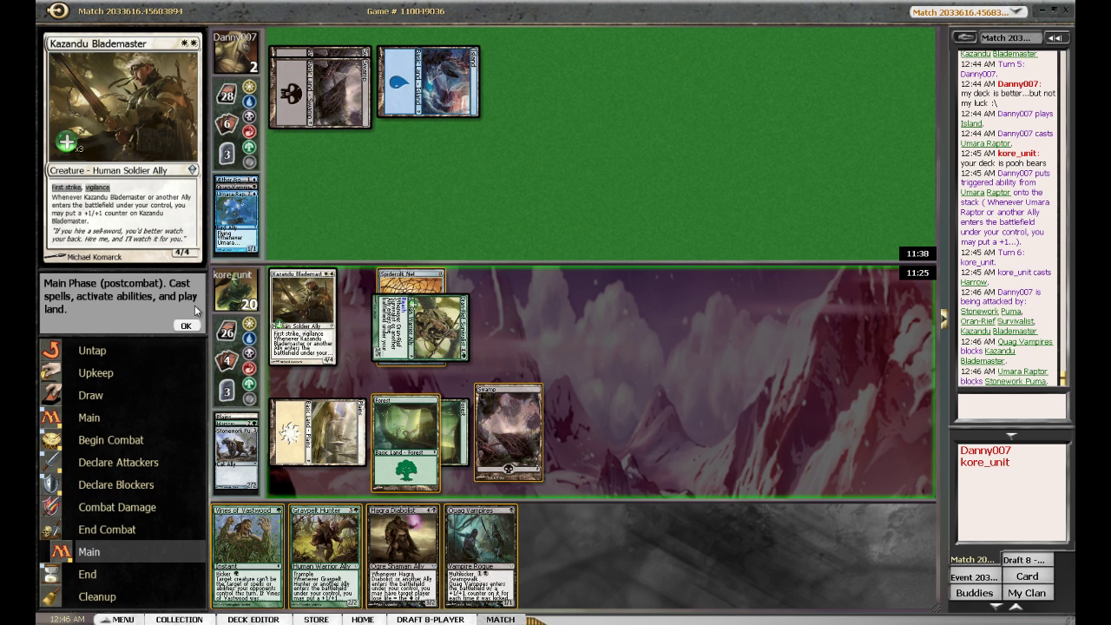
Step: Pass priority in the postcombat main phase, handing turn 6 to the opponent
click(187, 326)
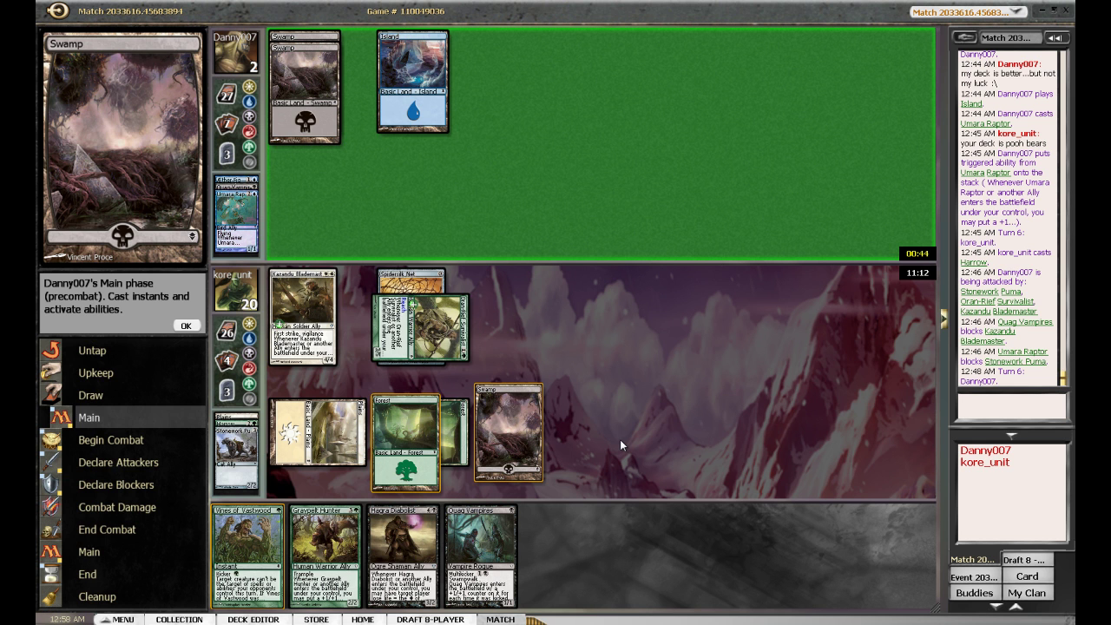
Step: Pass priority in the opponent's main phase and again at their beginning of combat
click(186, 326)
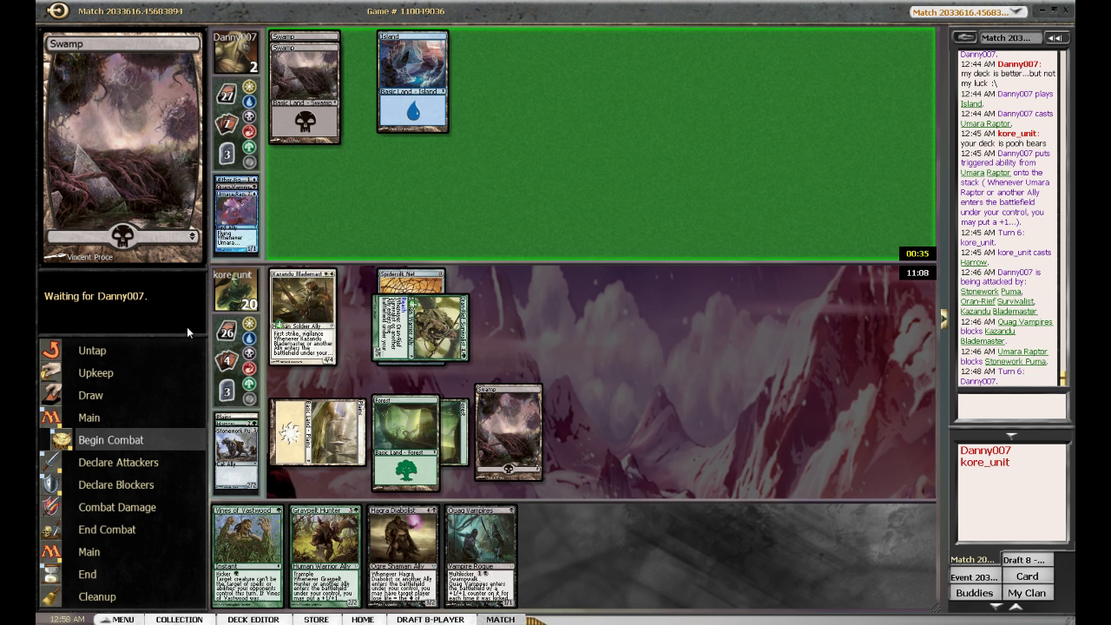
mouse_move(302, 315)
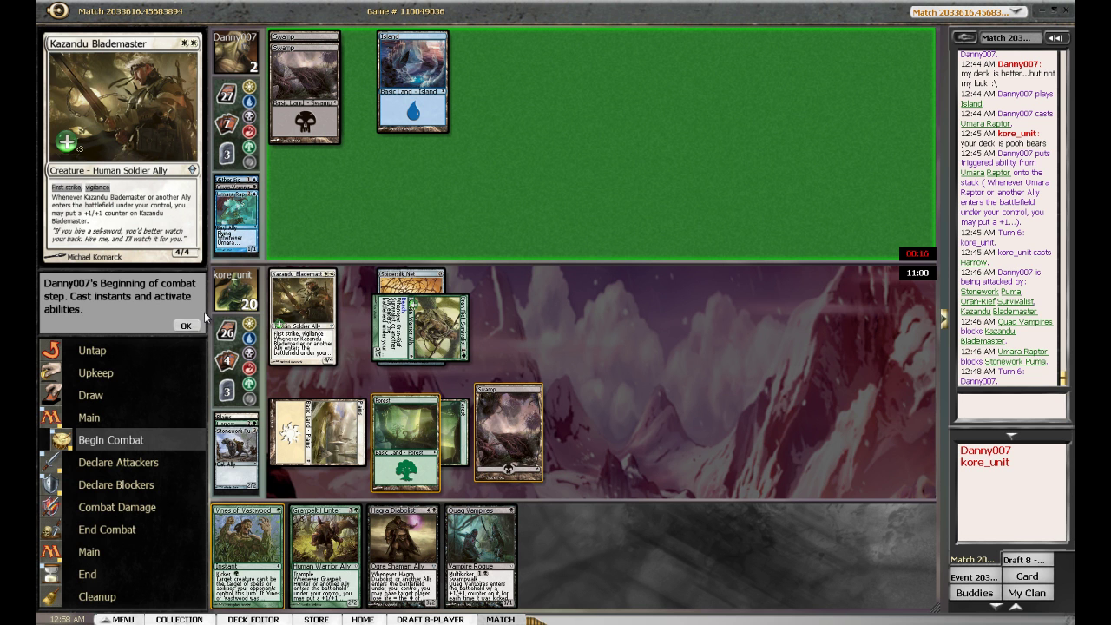
click(185, 328)
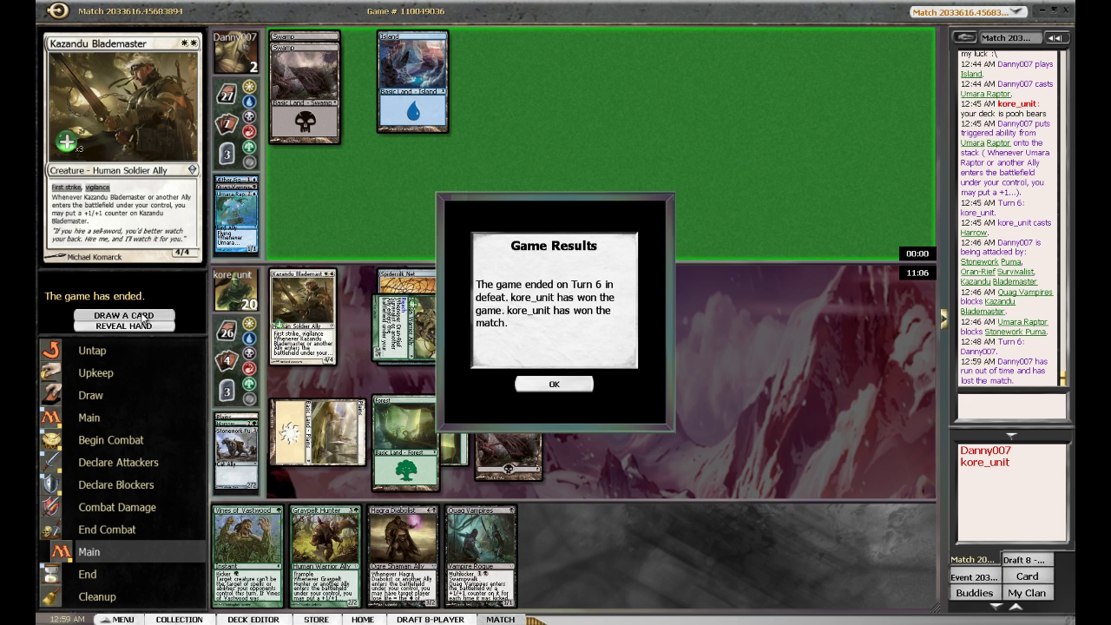
Step: Click on the Game Results dialog announcing kore_unit's turn-6 match win
click(144, 318)
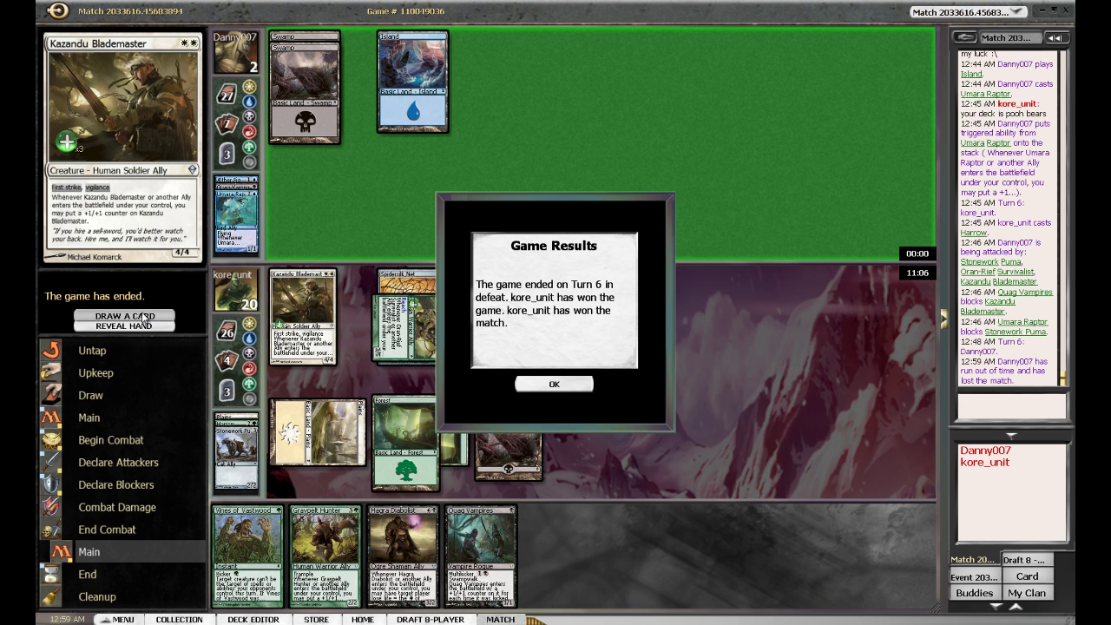